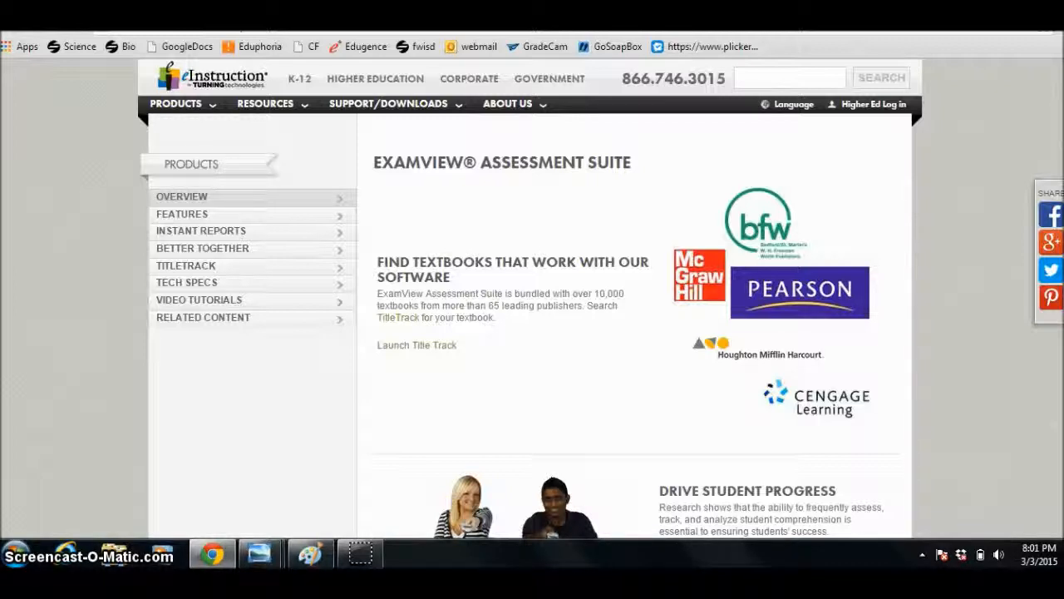
Launch ExamView Pro from the desktop shortcut and close the registration prompt.
key(super+d)
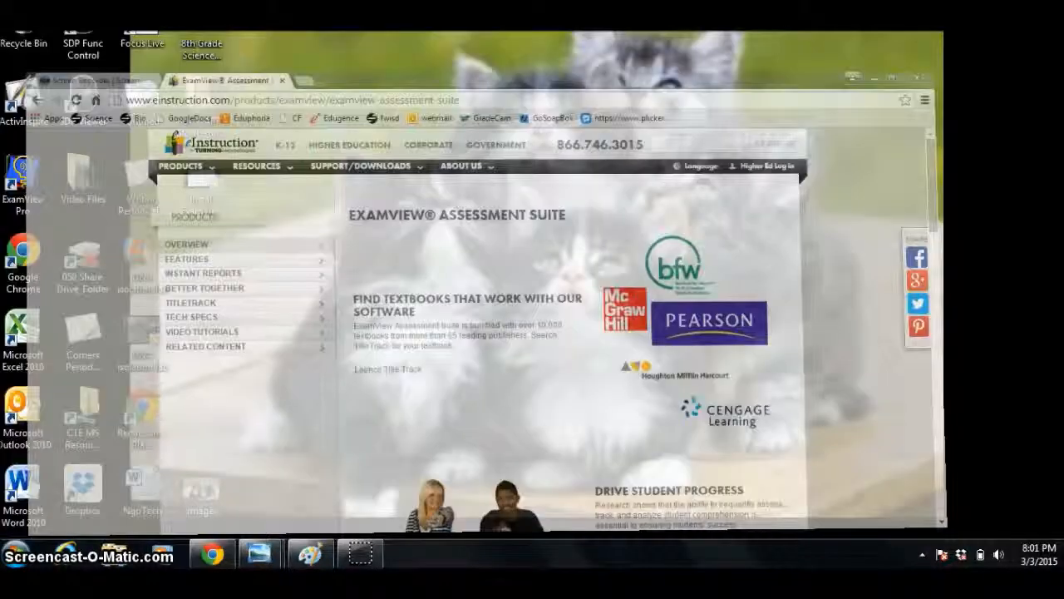
drag(23, 173, 365, 164)
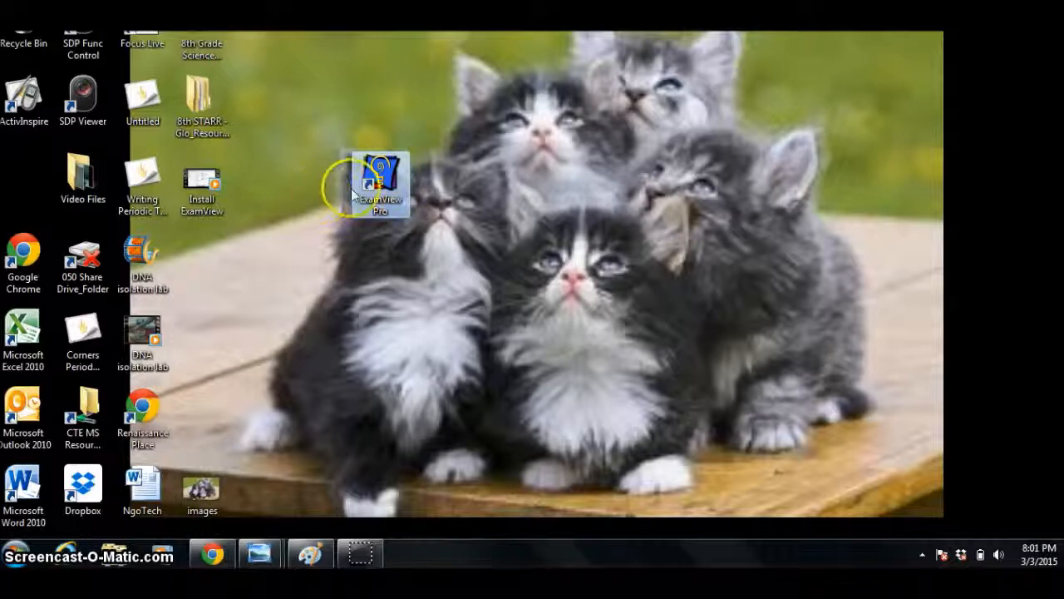
double_click(378, 179)
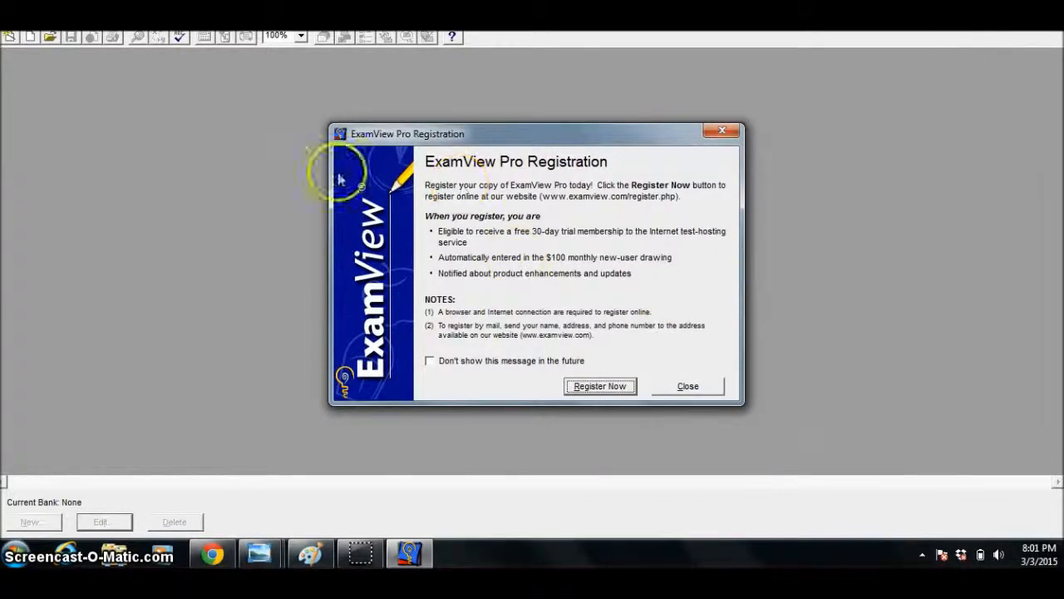
click(688, 387)
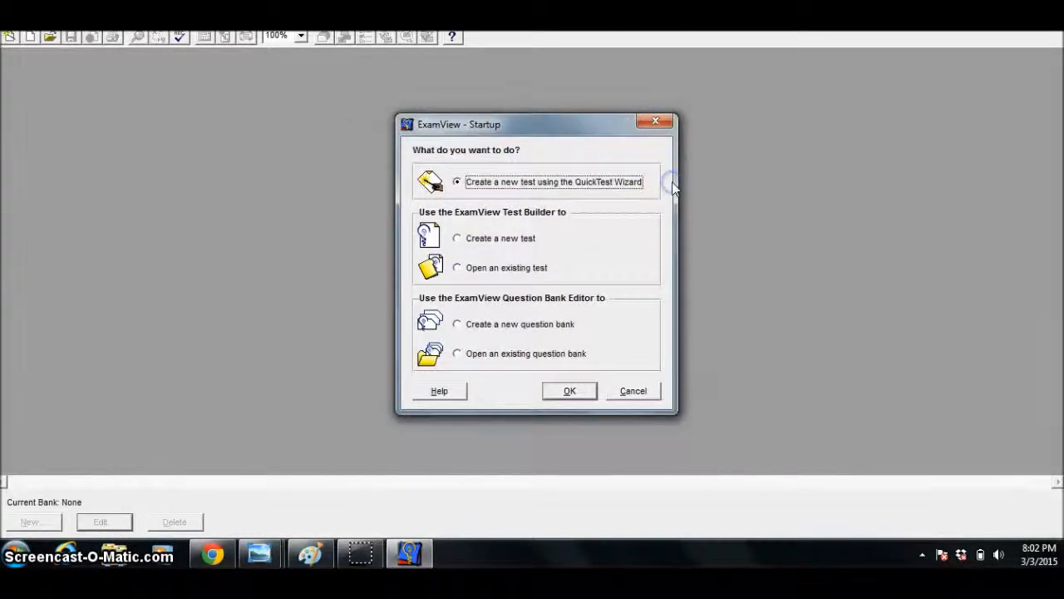
Create a new test titled Example Test with the Test Builder, closing the question bank selection without choosing a bank.
click(457, 240)
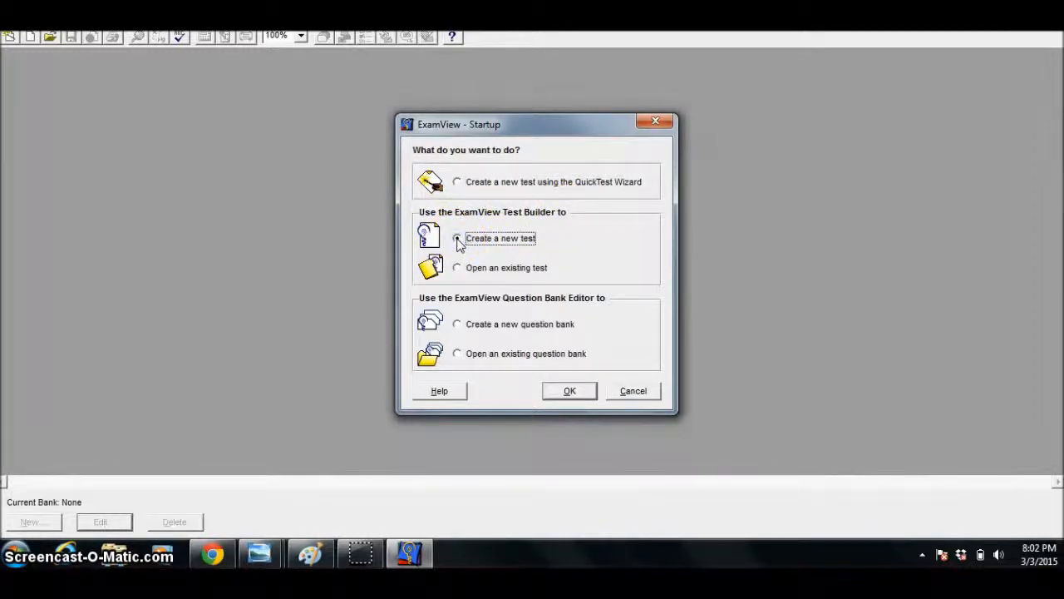
click(556, 389)
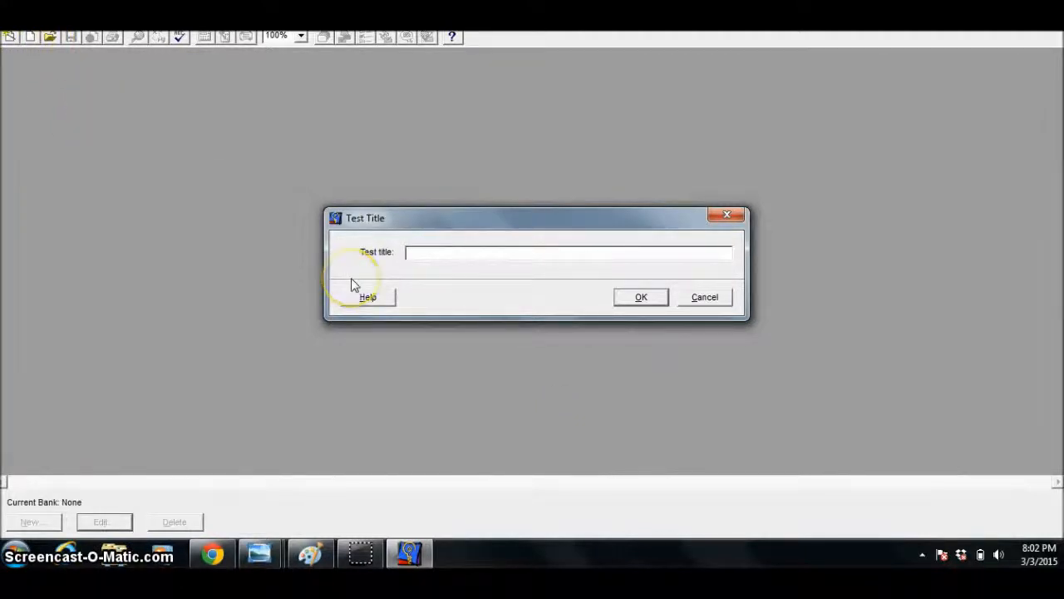
text(E)
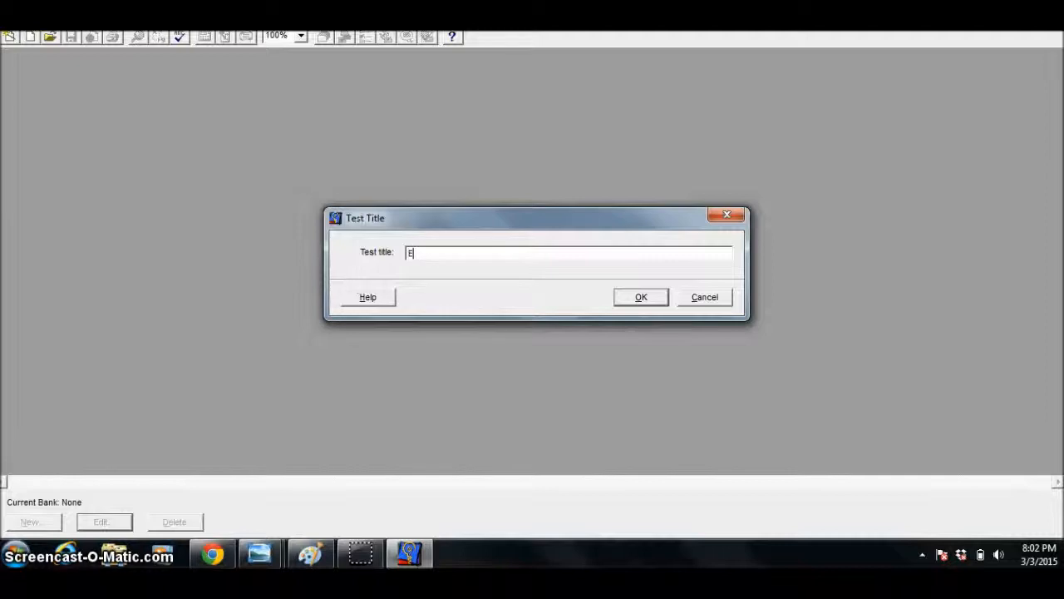
text(Xample)
key(BackSpace)
key(BackSpace)
key(BackSpace)
key(BackSpace)
key(BackSpace)
key(BackSpace)
text(xample Test)
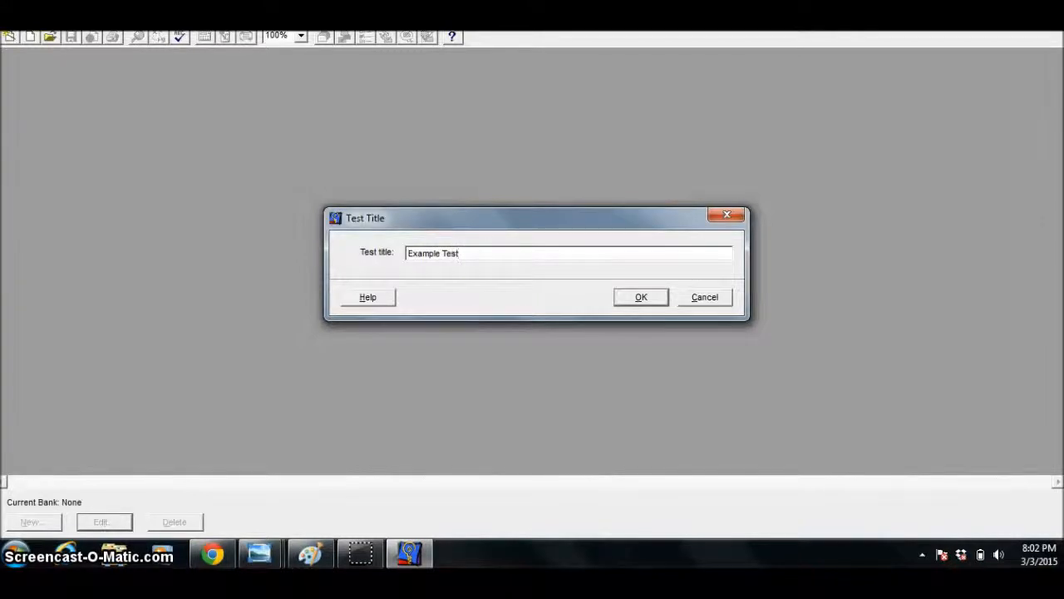
click(645, 299)
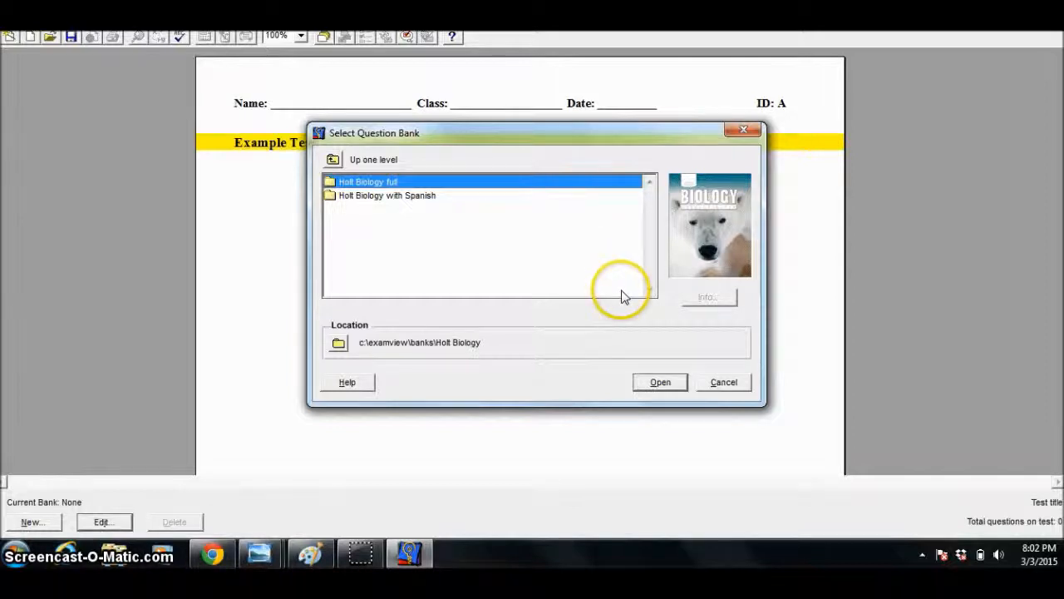
click(657, 383)
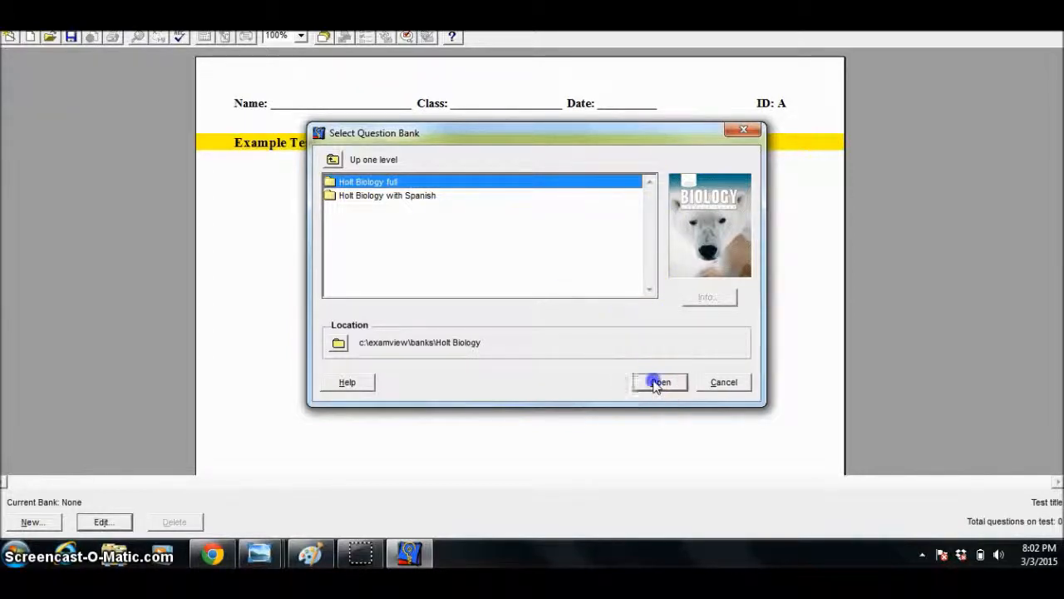
click(742, 133)
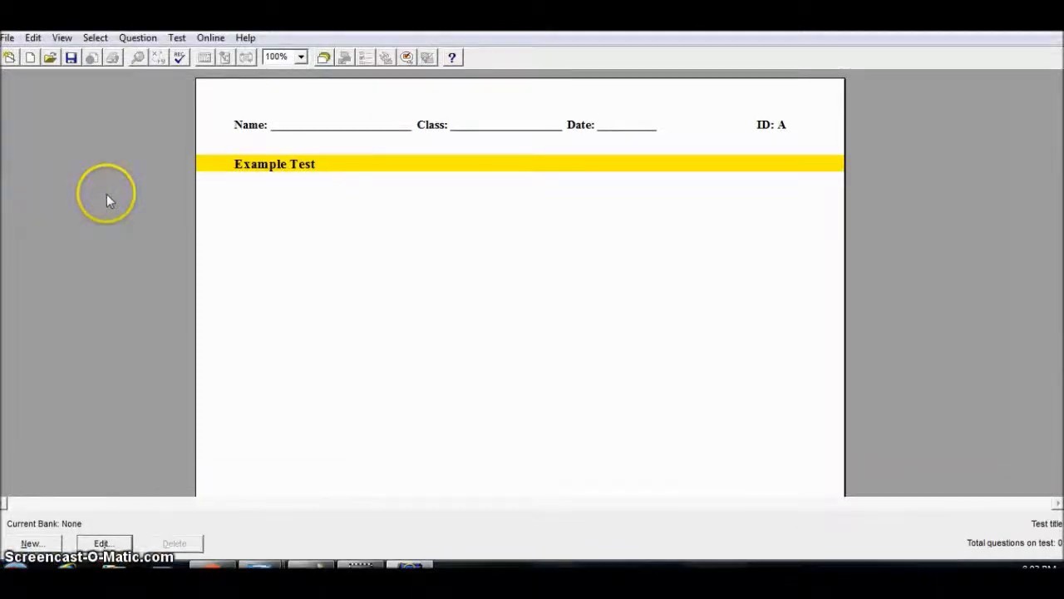
Start a new Multiple Choice question for the test and acknowledge the notice about test-only questions.
click(135, 39)
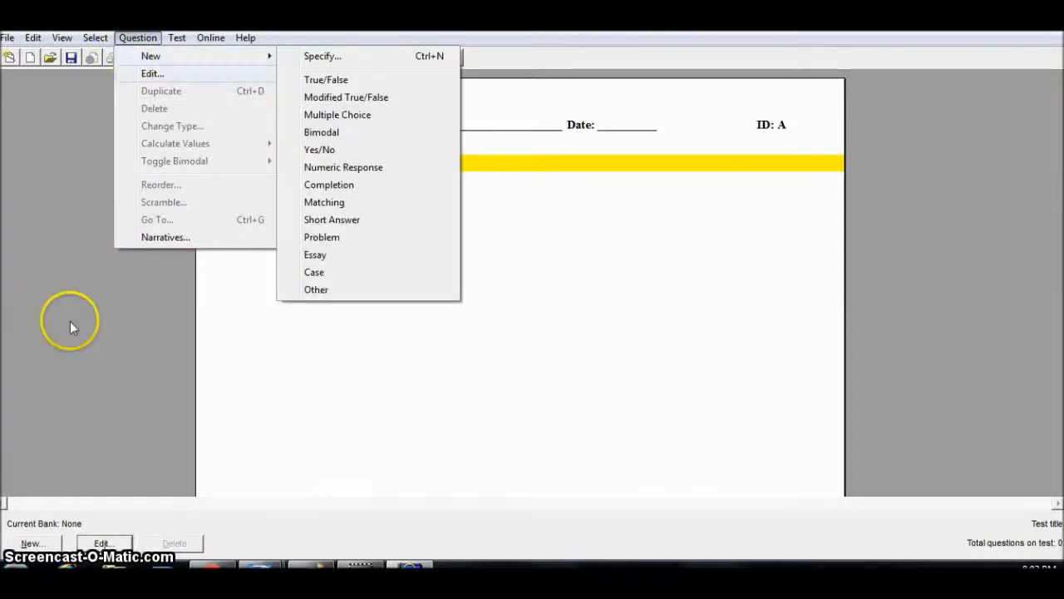
click(29, 543)
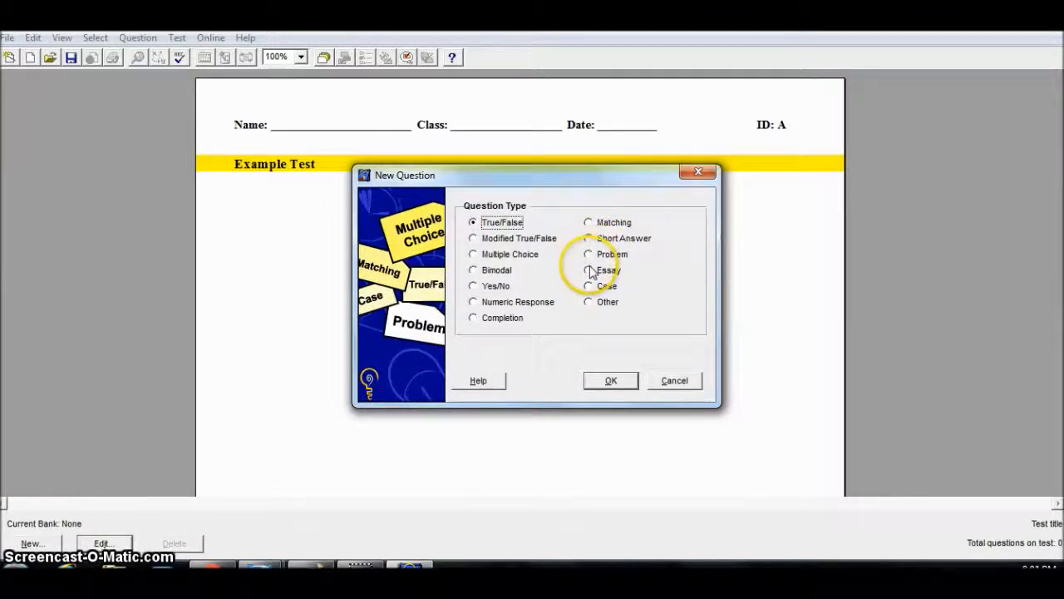
click(473, 254)
click(605, 385)
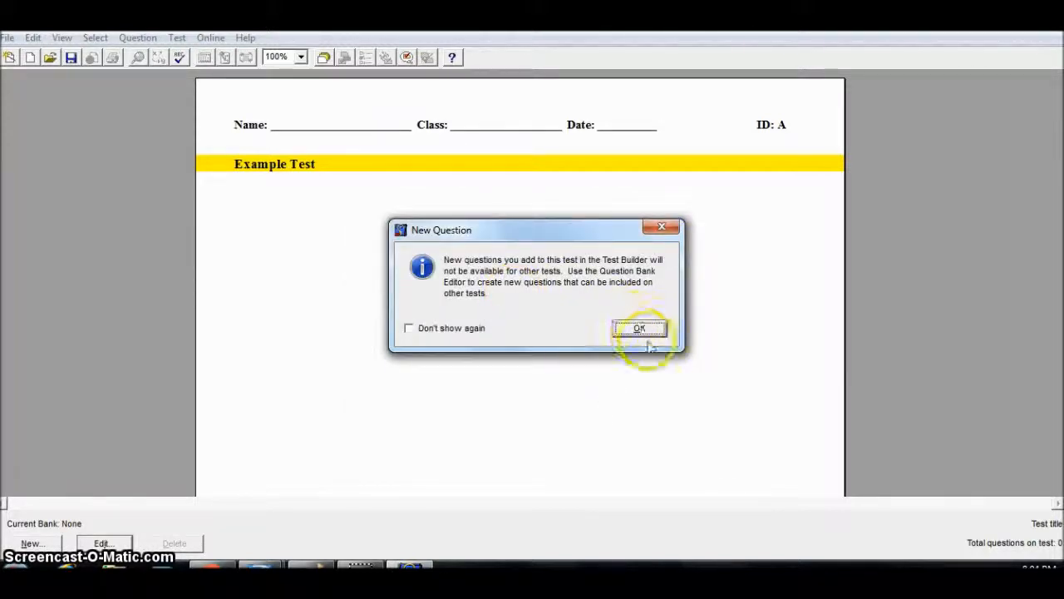
click(640, 333)
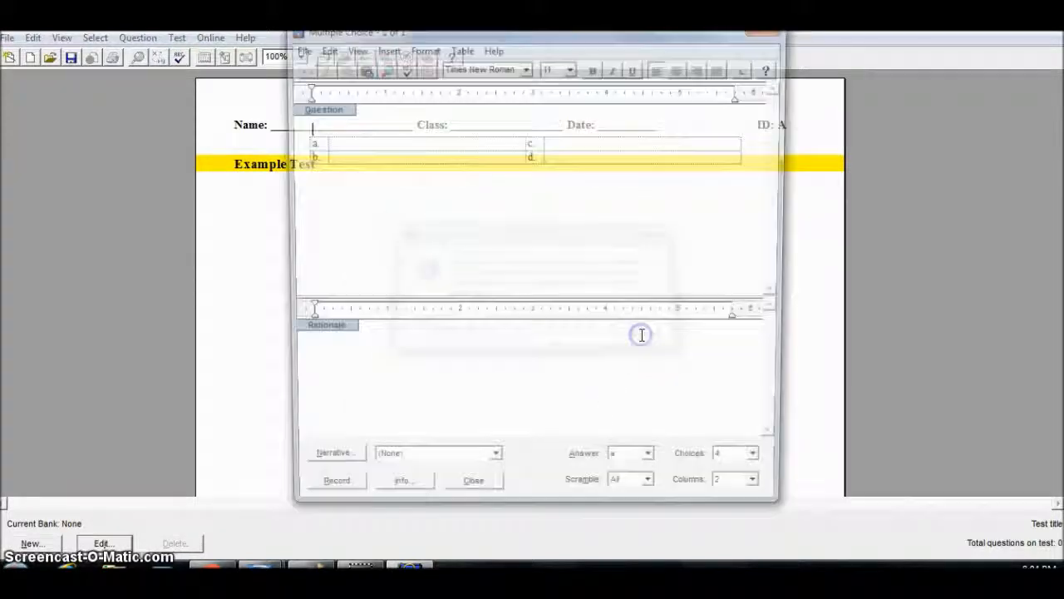
Enter the question "What is a group of cats called?" and paste the kittens picture beneath it.
click(369, 125)
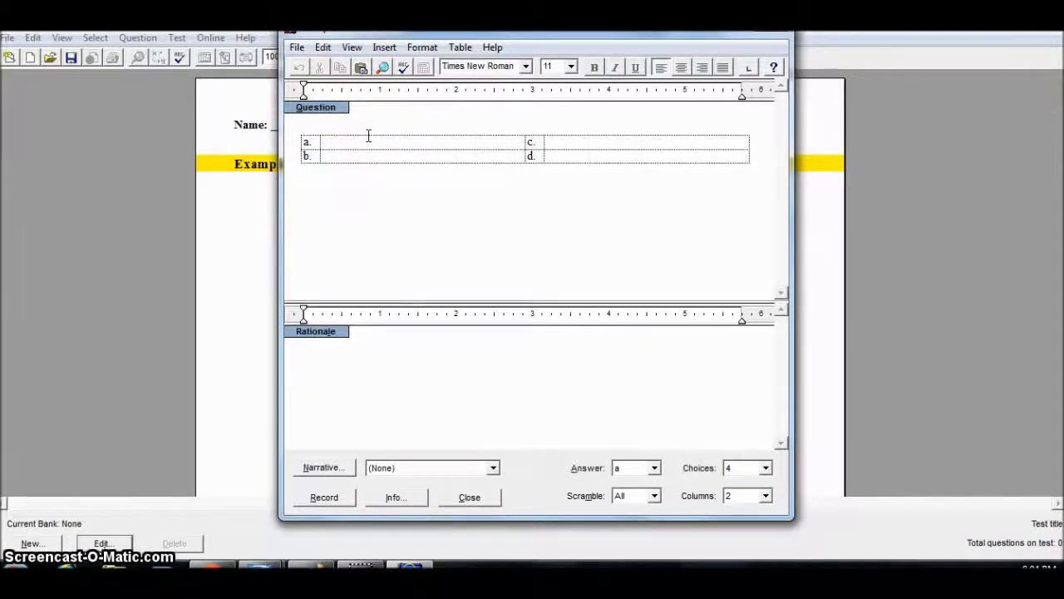
text(s a group of cat)
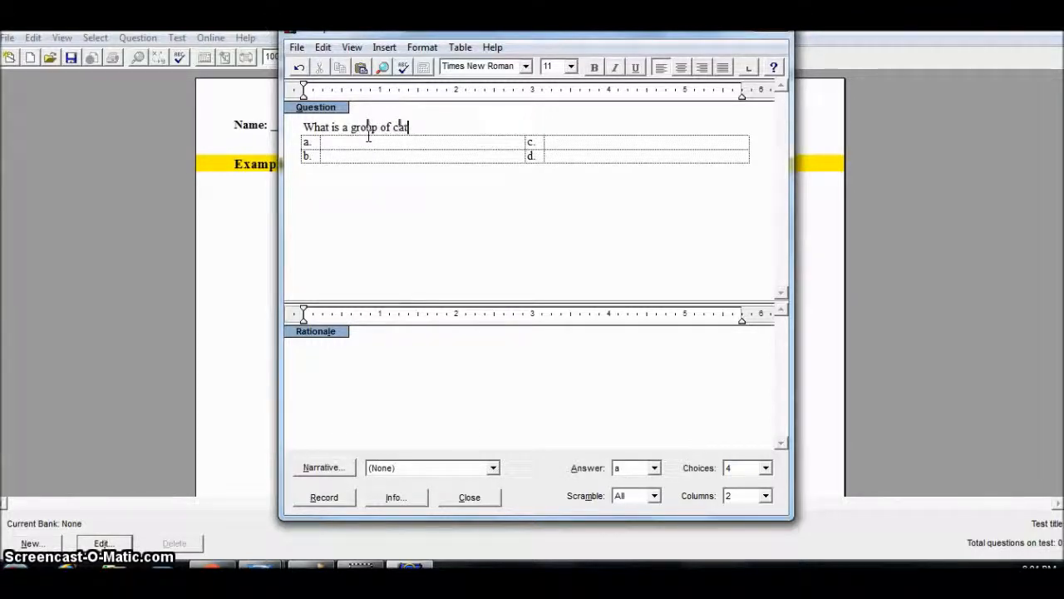
text(ed?)
key(Return)
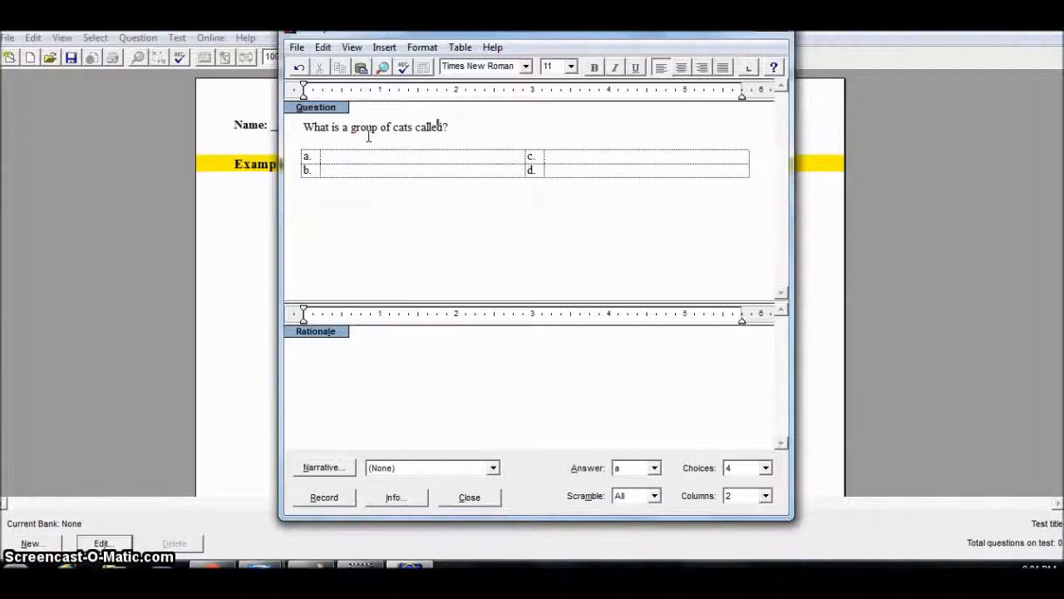
key(ctrl+v)
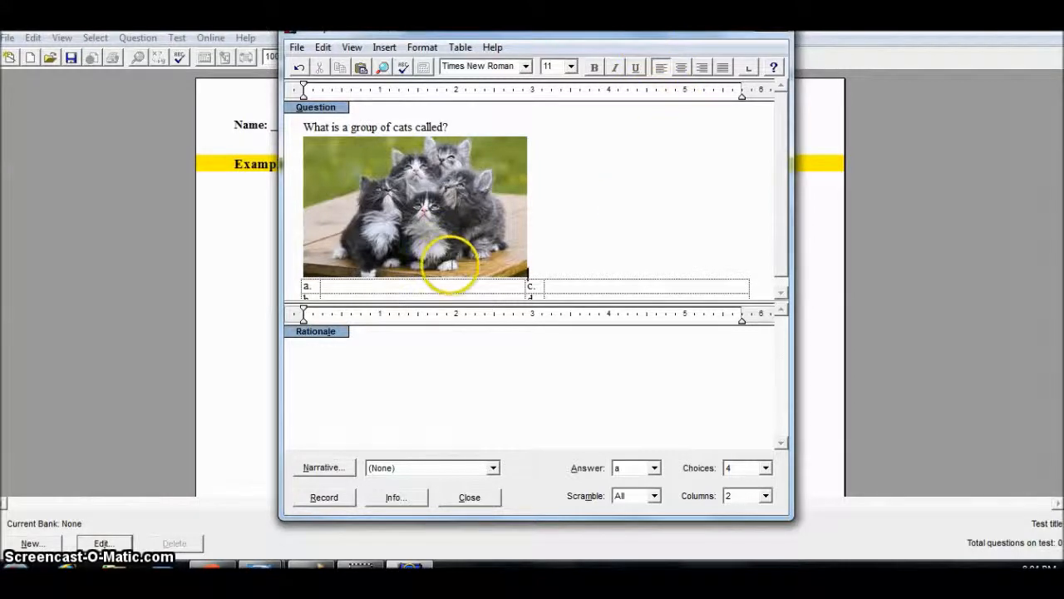
Fill in the answer choices clowder, gang, friends and group.
click(446, 287)
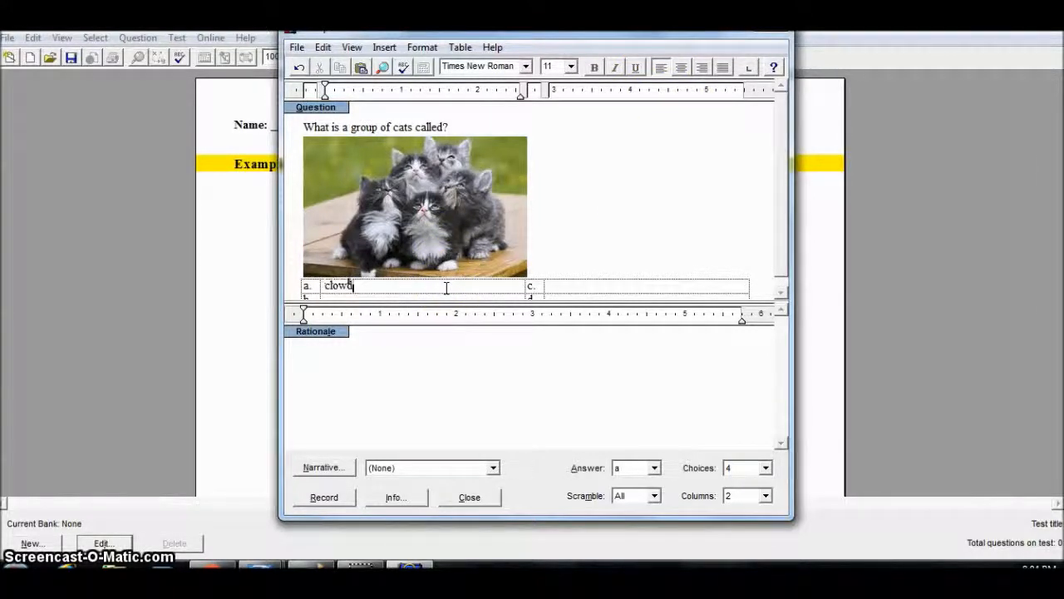
key(Tab)
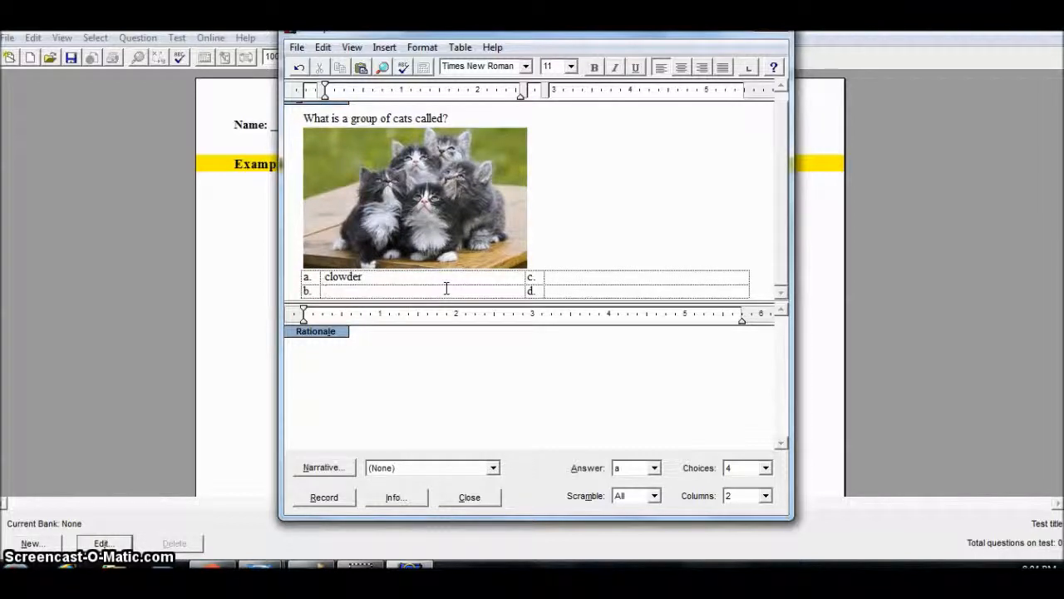
click(450, 291)
text(gang)
key(Tab)
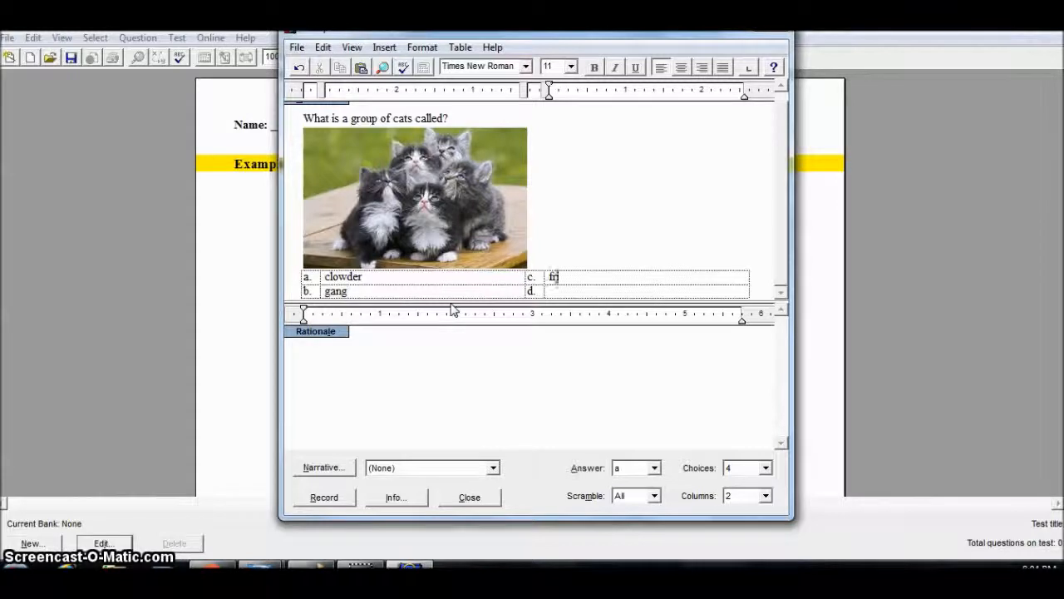
text(group)
Set the correct answer to a with 4 choices and record the question.
click(654, 468)
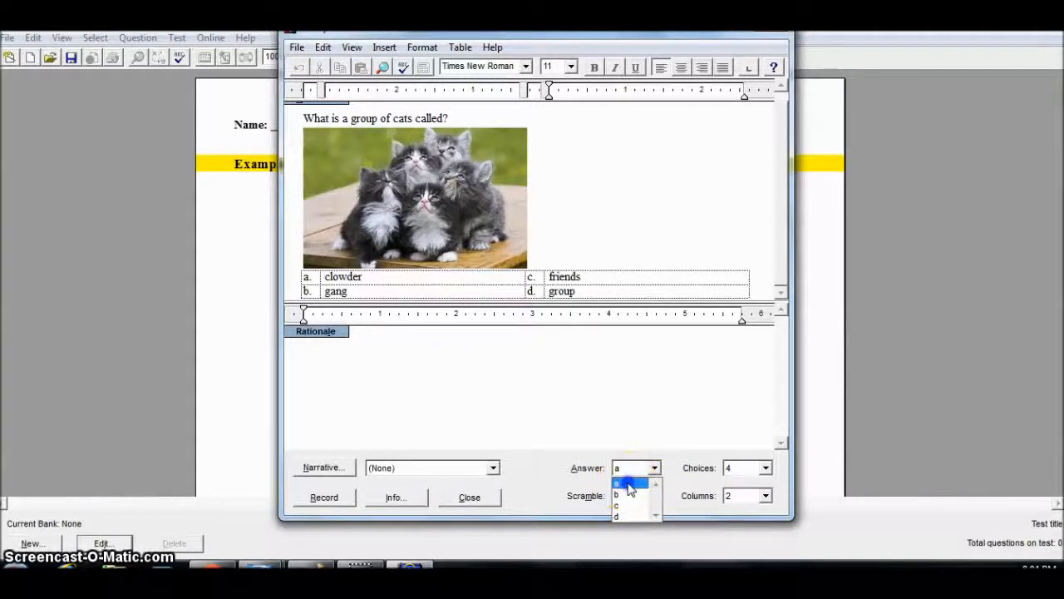
click(628, 483)
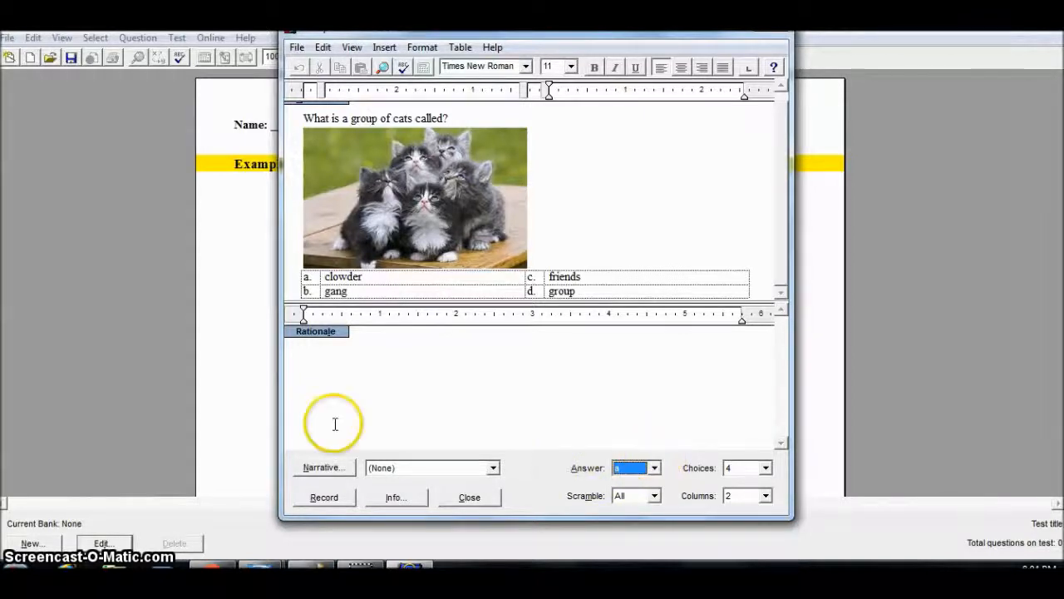
click(736, 470)
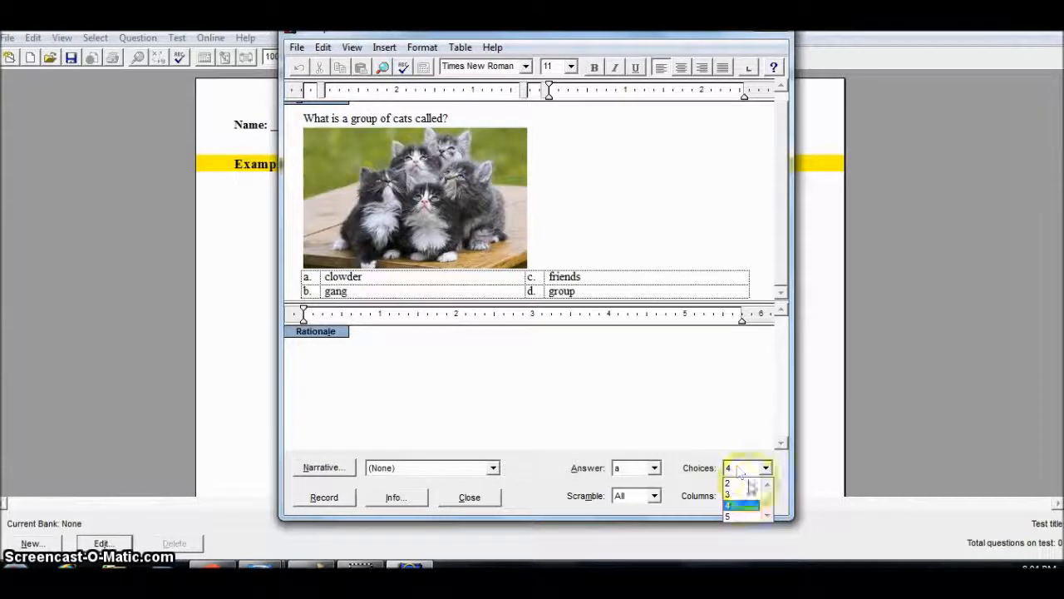
click(749, 484)
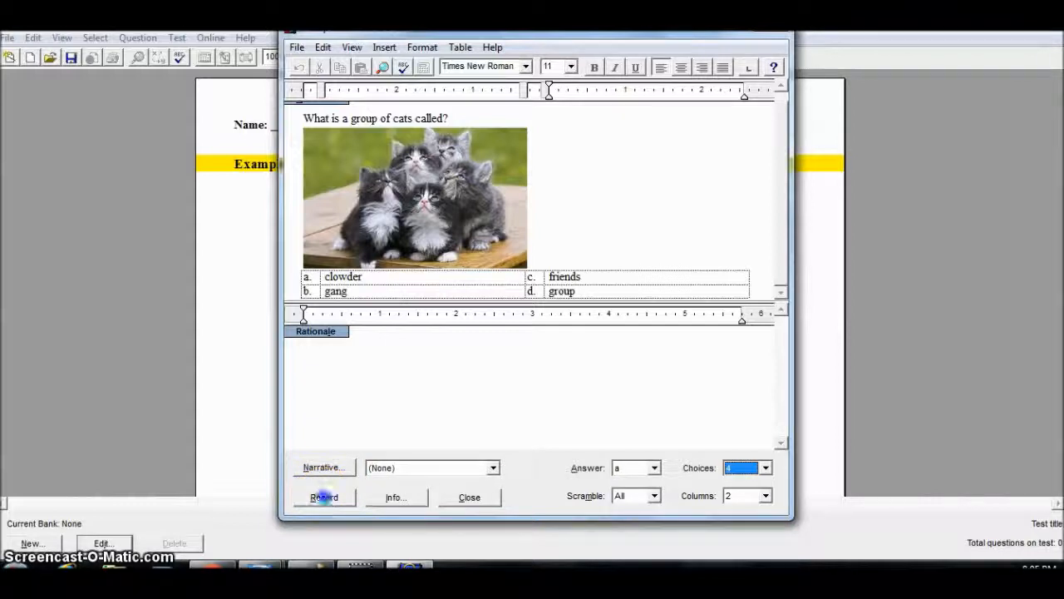
click(323, 496)
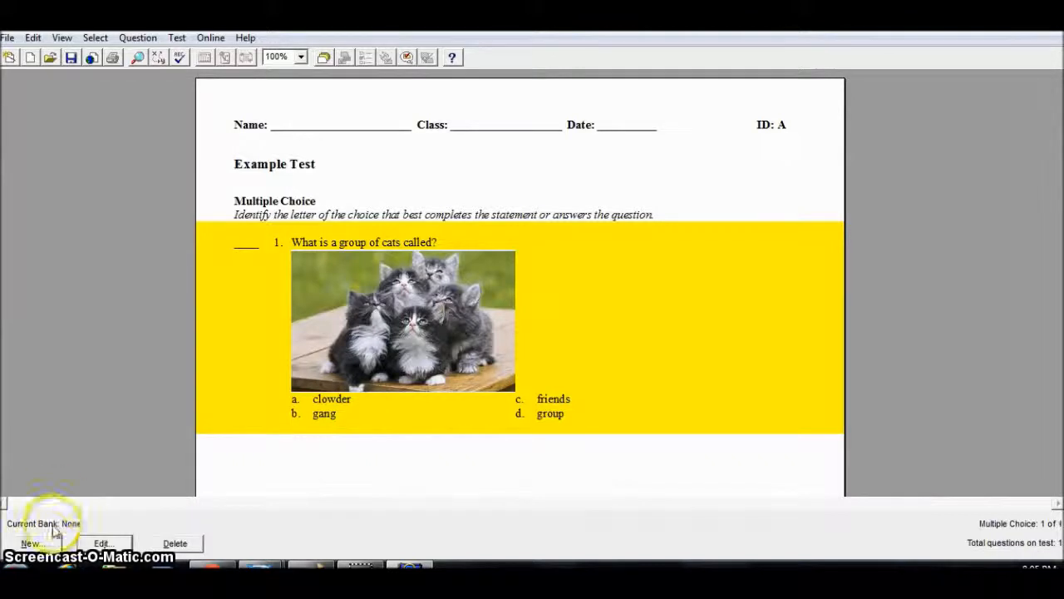
Add a second Multiple Choice question reading "How many kittens were in the picture?".
click(31, 543)
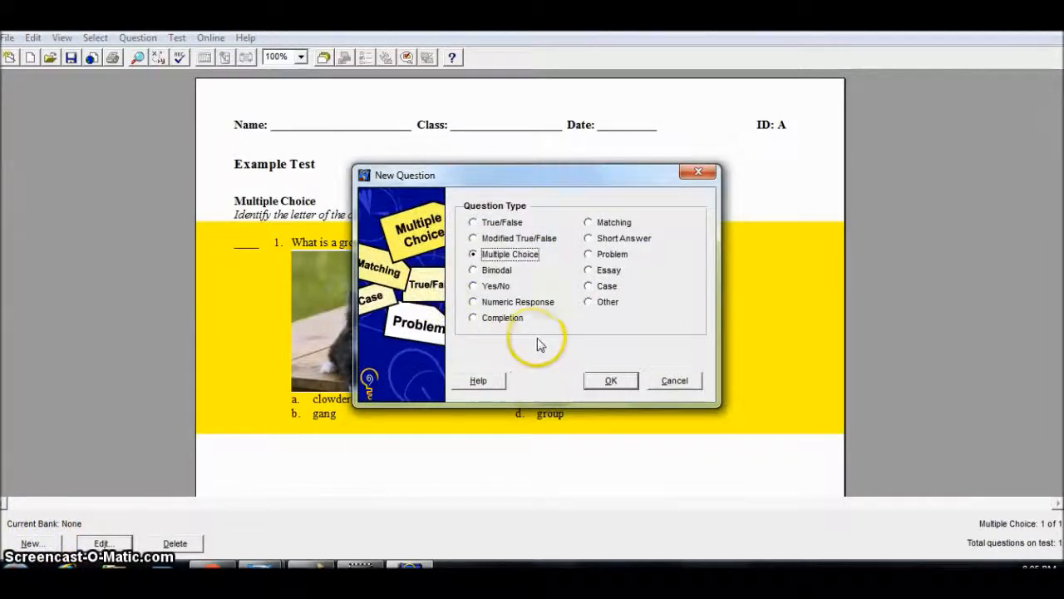
click(613, 380)
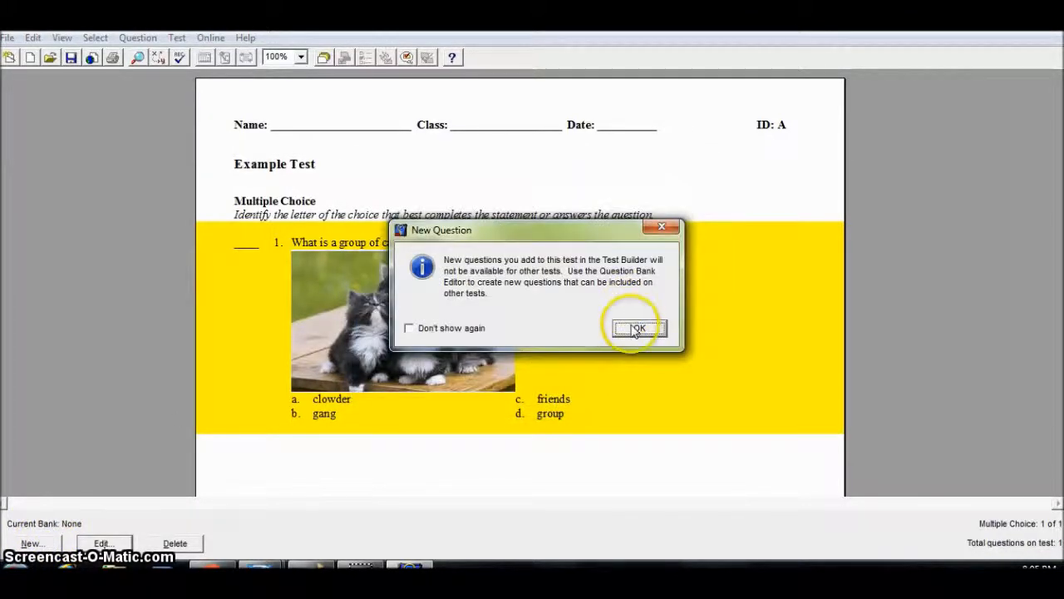
click(637, 327)
text(How many k)
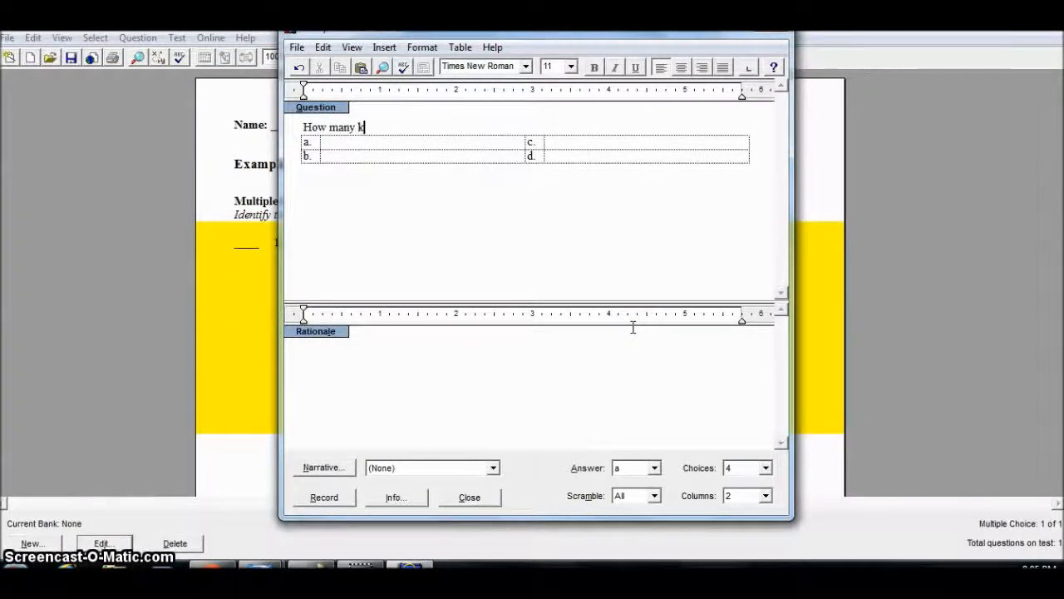
text(ittens wer)
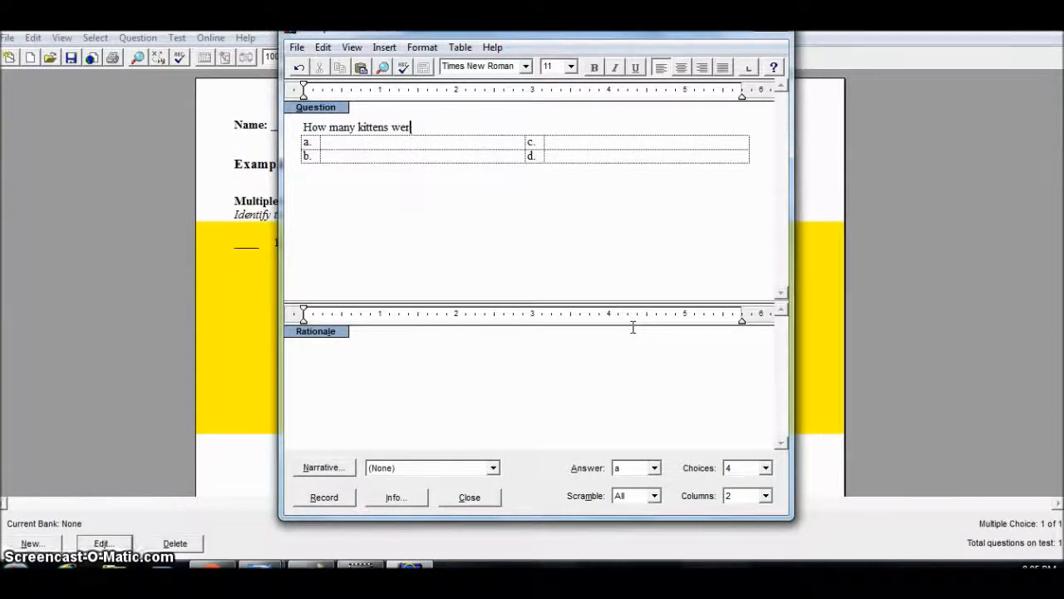
click(632, 330)
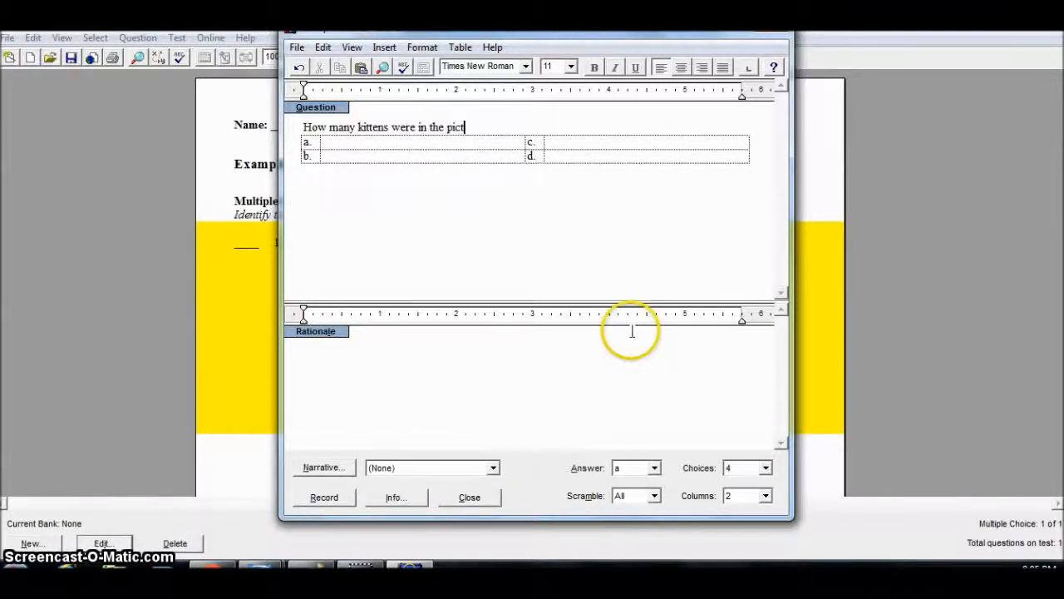
text(?)
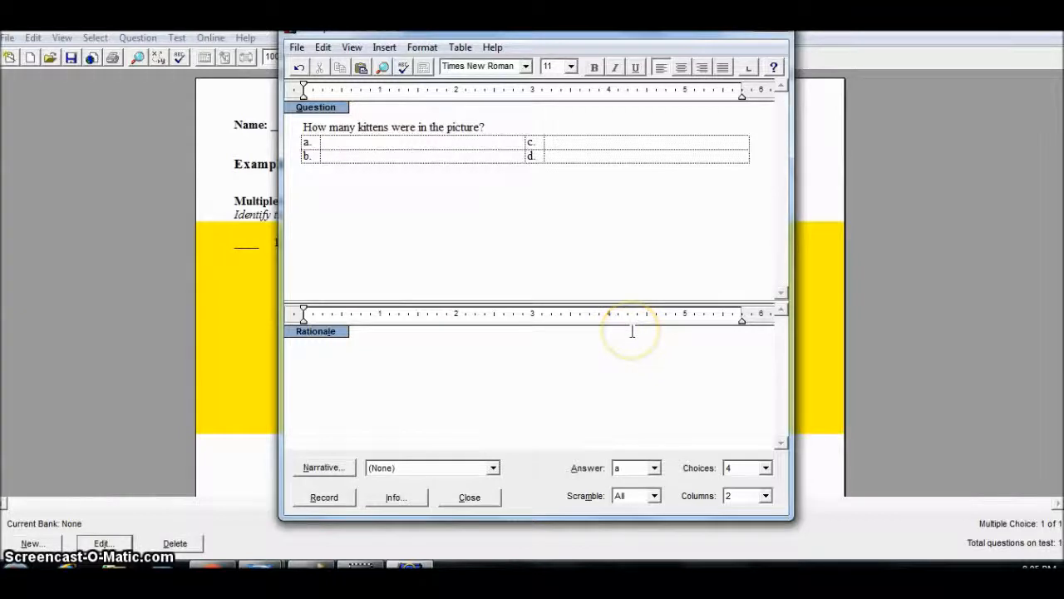
Fill in the answer choices 1, 2, 3 and 4 for the kittens-count question.
key(Tab)
text(1)
key(Tab)
text(2)
key(Tab)
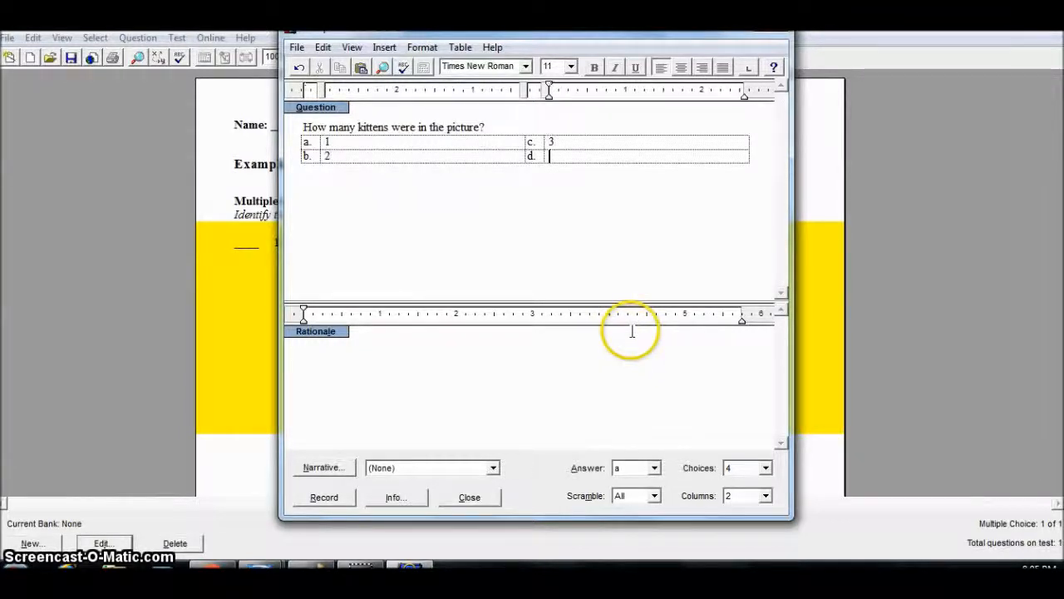
Set the correct answer to b and record the question.
click(652, 468)
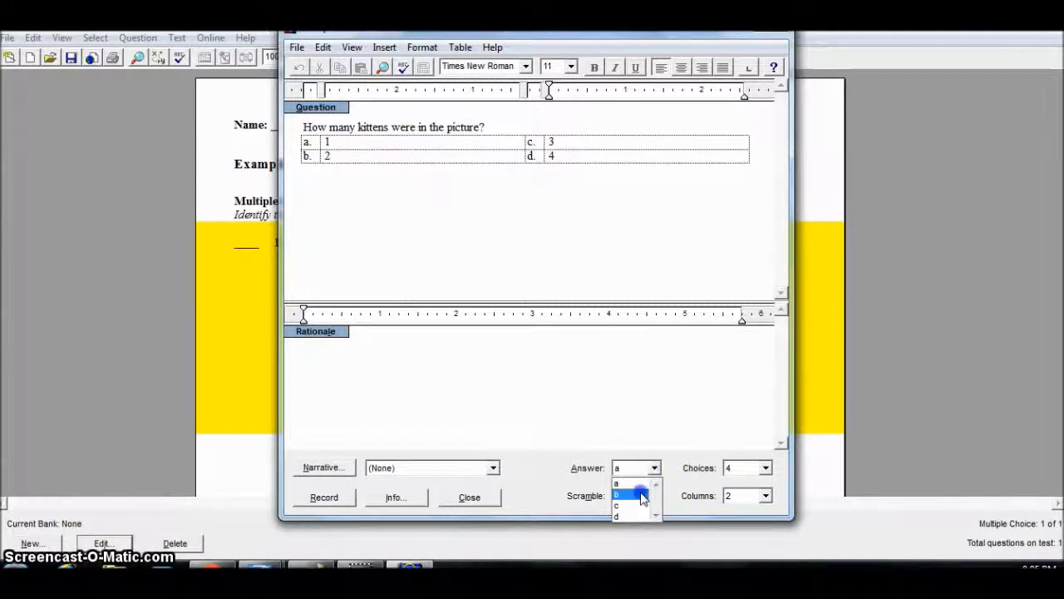
click(643, 497)
click(325, 496)
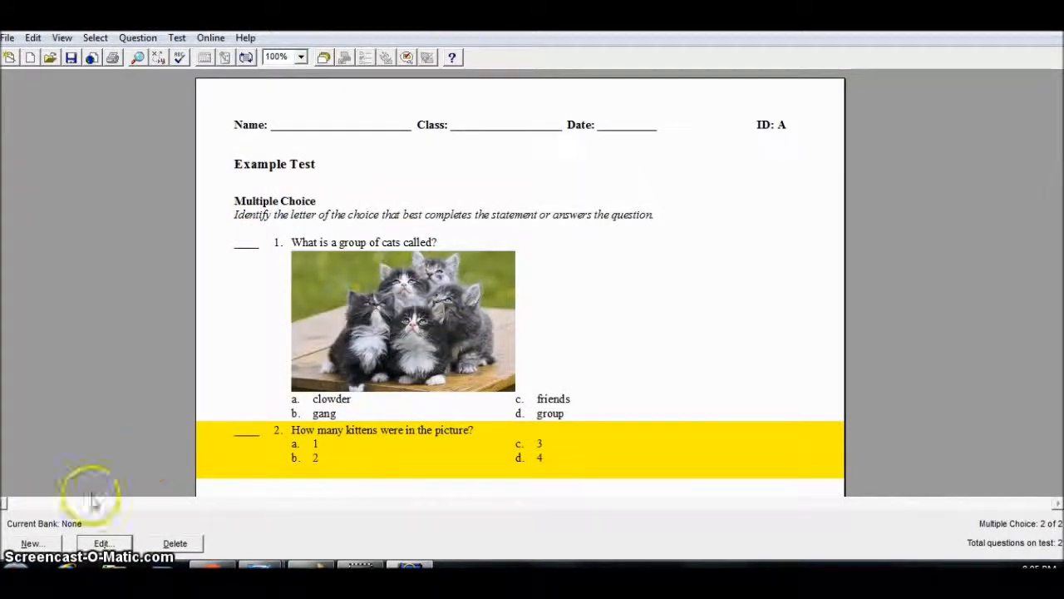
Add a new Essay question reading "Explain how the kittens look".
click(31, 543)
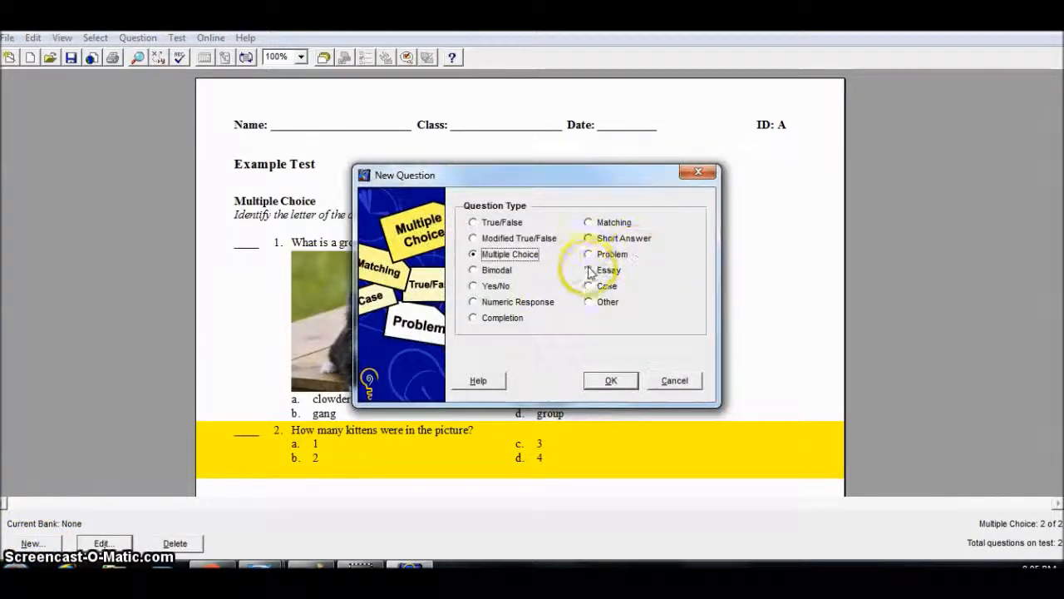
click(589, 270)
click(604, 380)
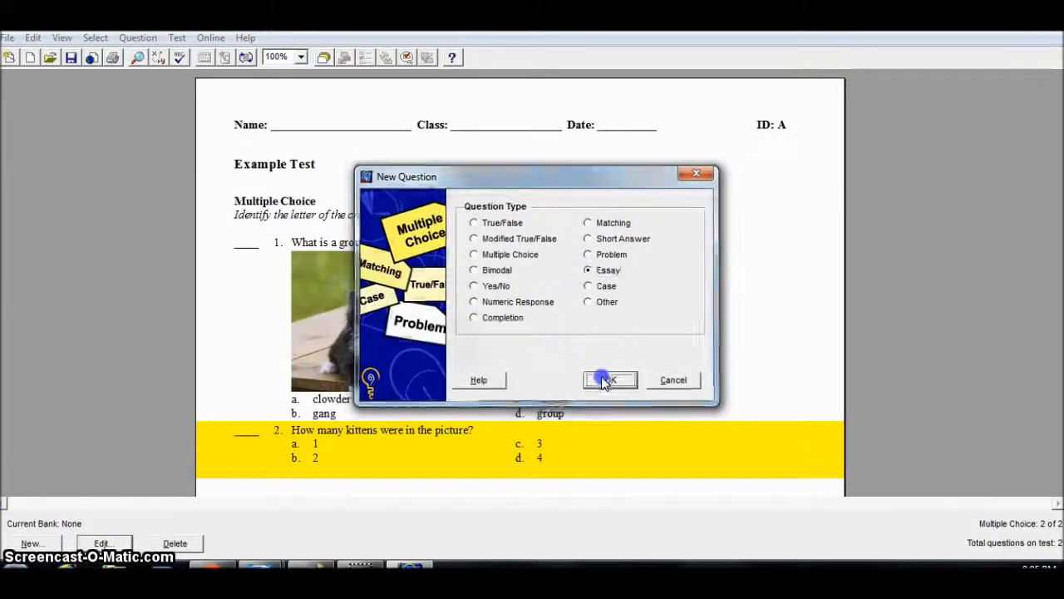
click(413, 329)
click(637, 328)
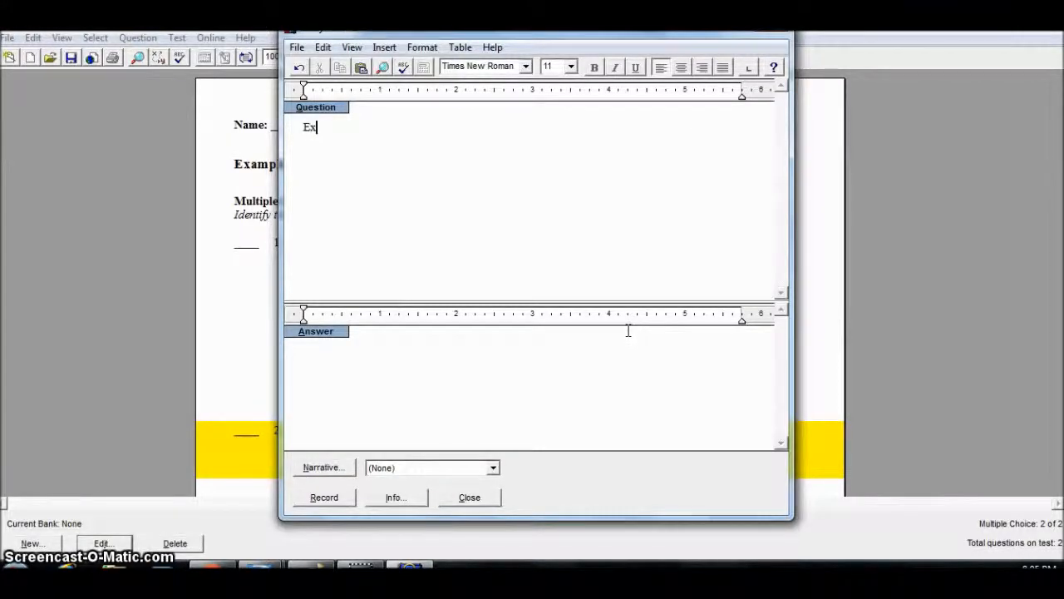
text(Explain how)
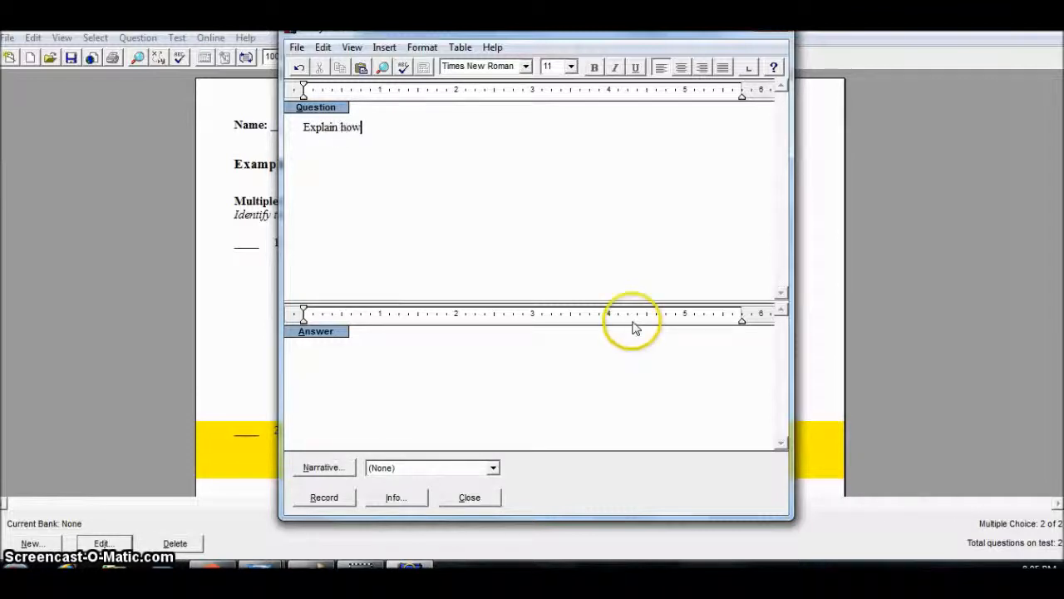
text( the kittens look)
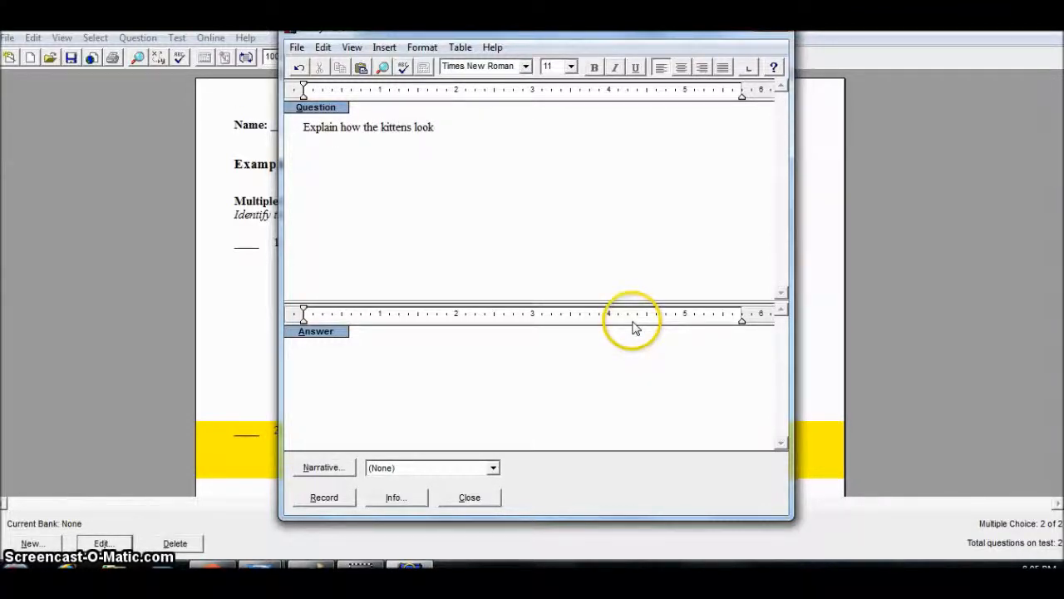
Enter a placeholder answer text for the essay question and record it.
click(516, 385)
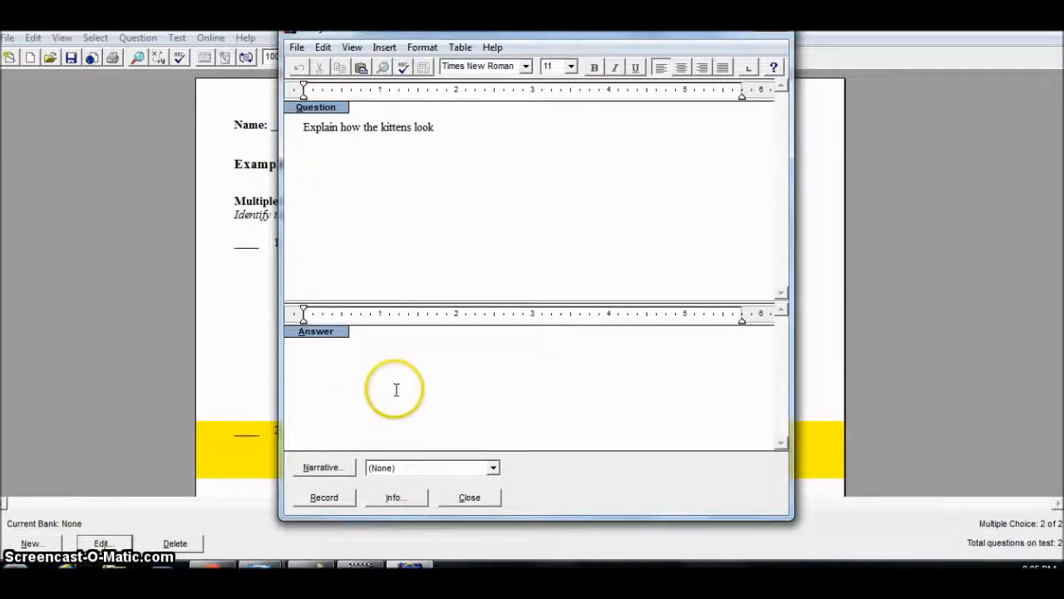
text(jklfjsalfjisjfljsfjcjfsljofe)
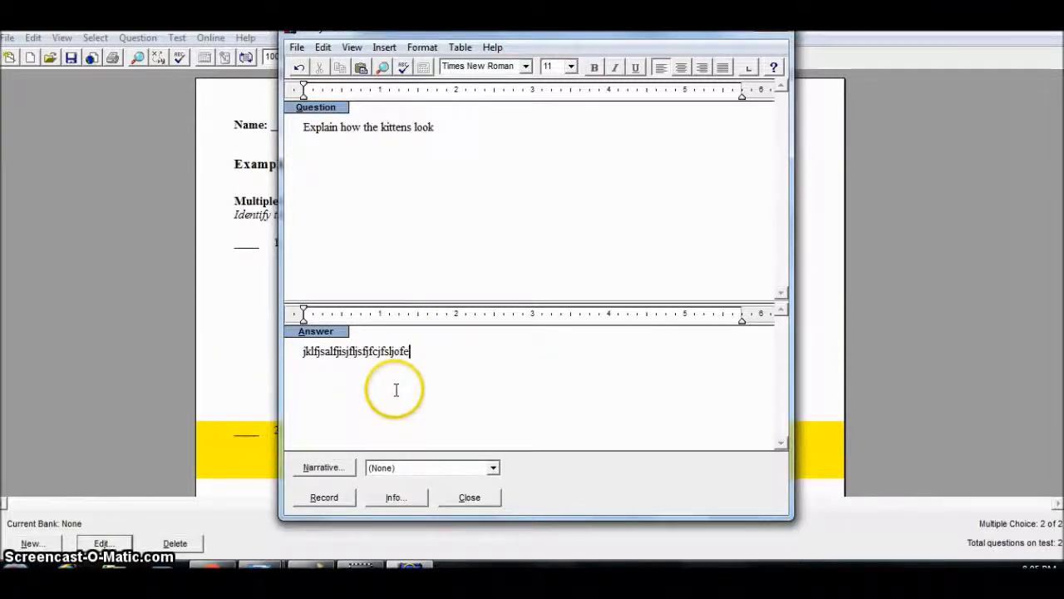
click(336, 497)
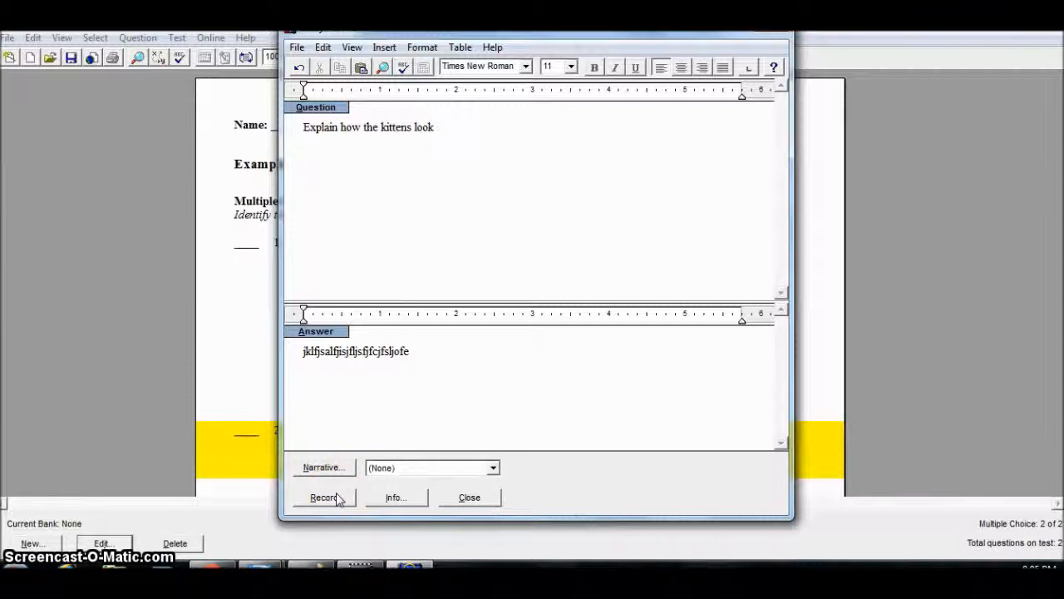
click(337, 498)
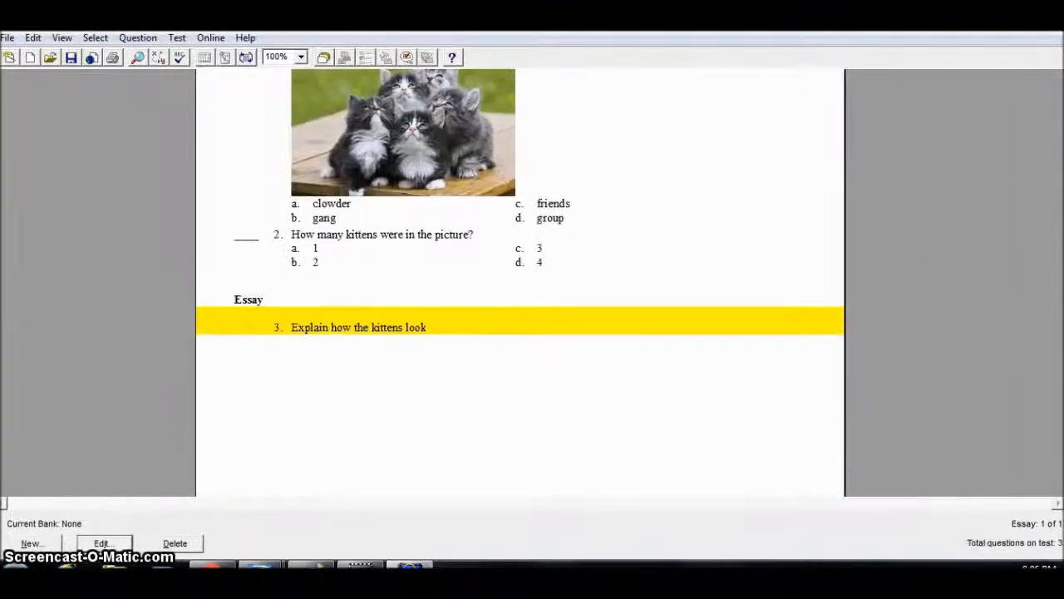
click(32, 548)
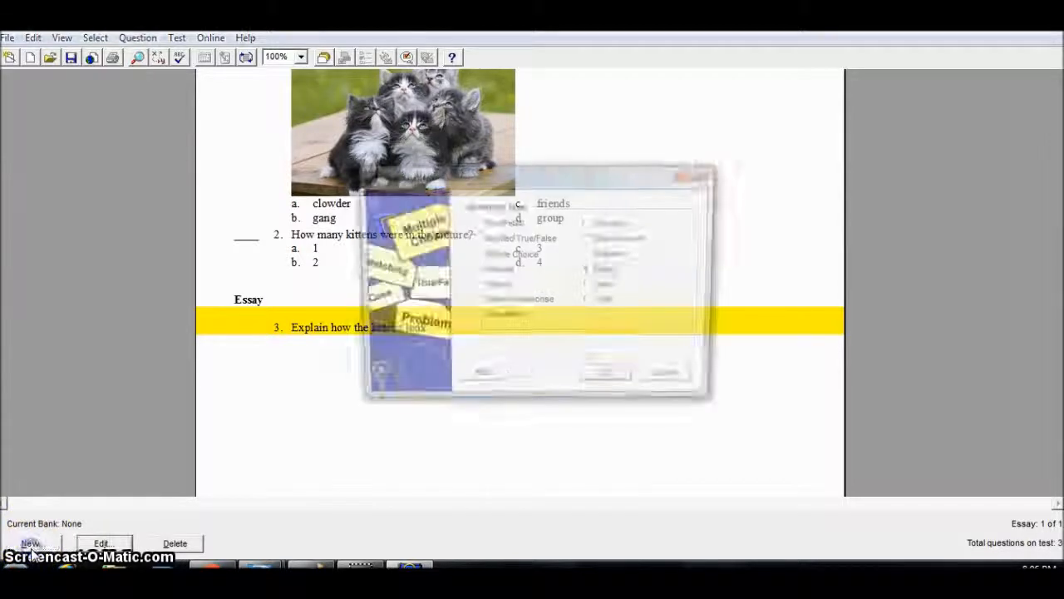
click(589, 222)
click(613, 381)
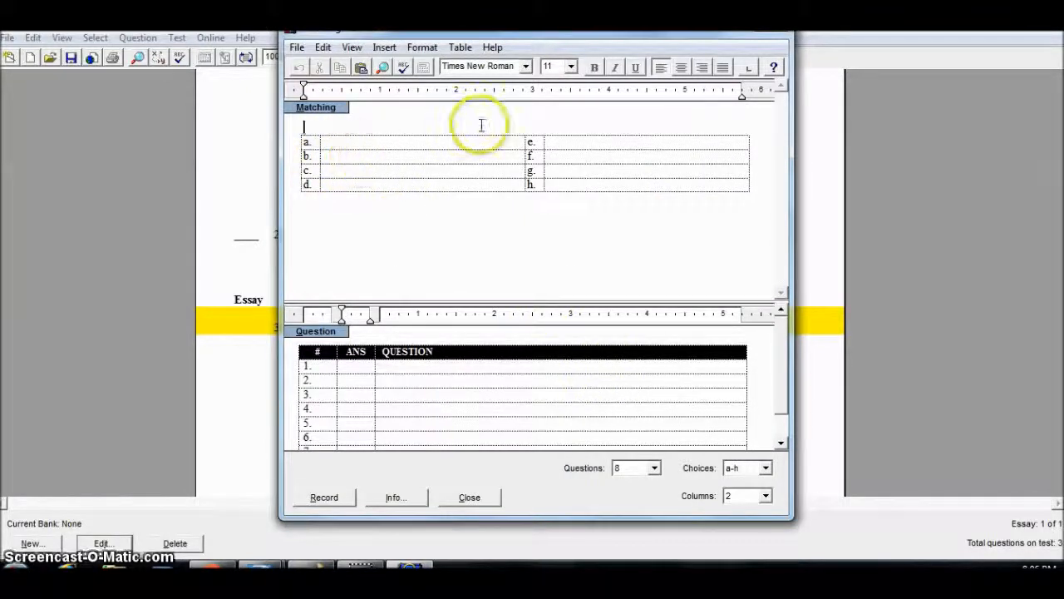
click(763, 469)
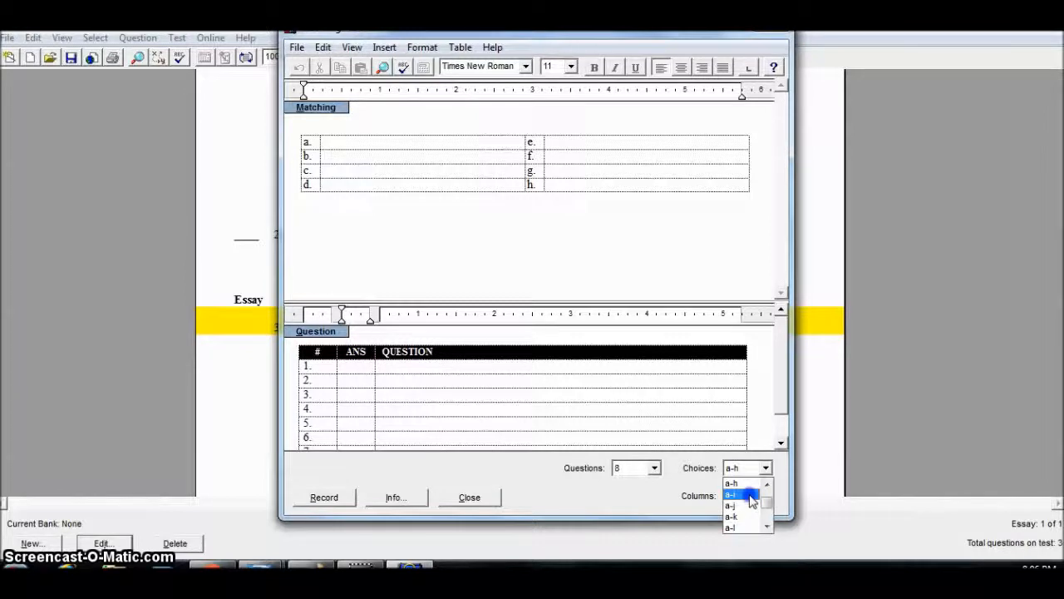
click(750, 494)
click(748, 468)
click(766, 485)
click(766, 485)
click(743, 513)
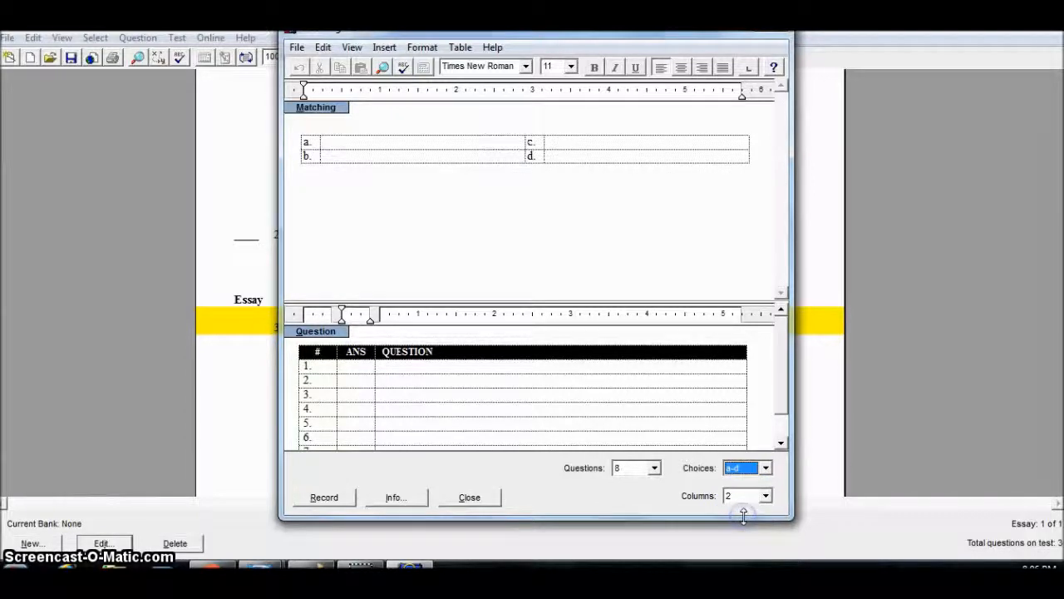
click(349, 142)
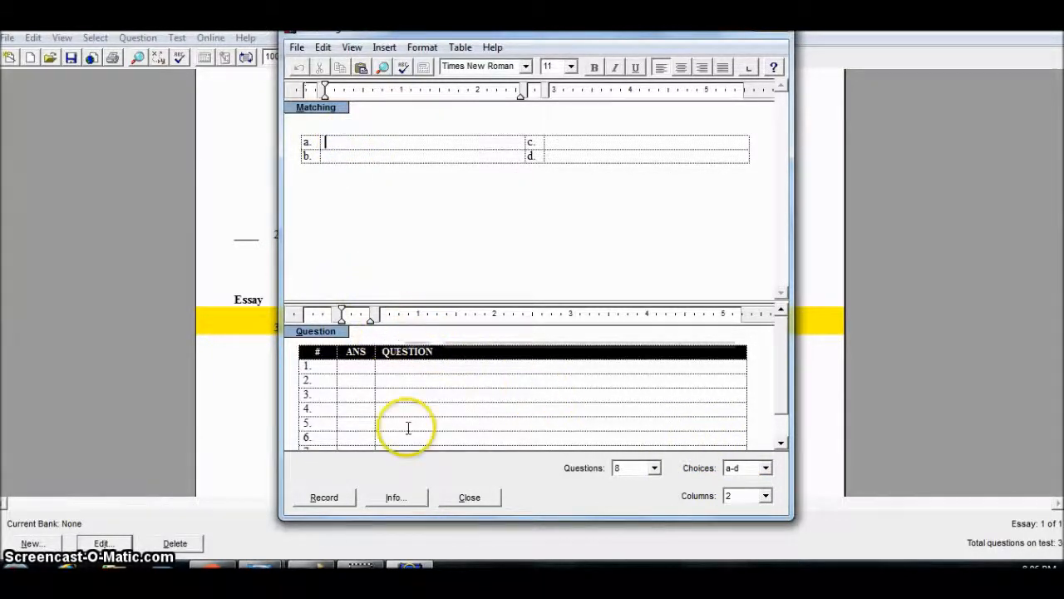
click(350, 369)
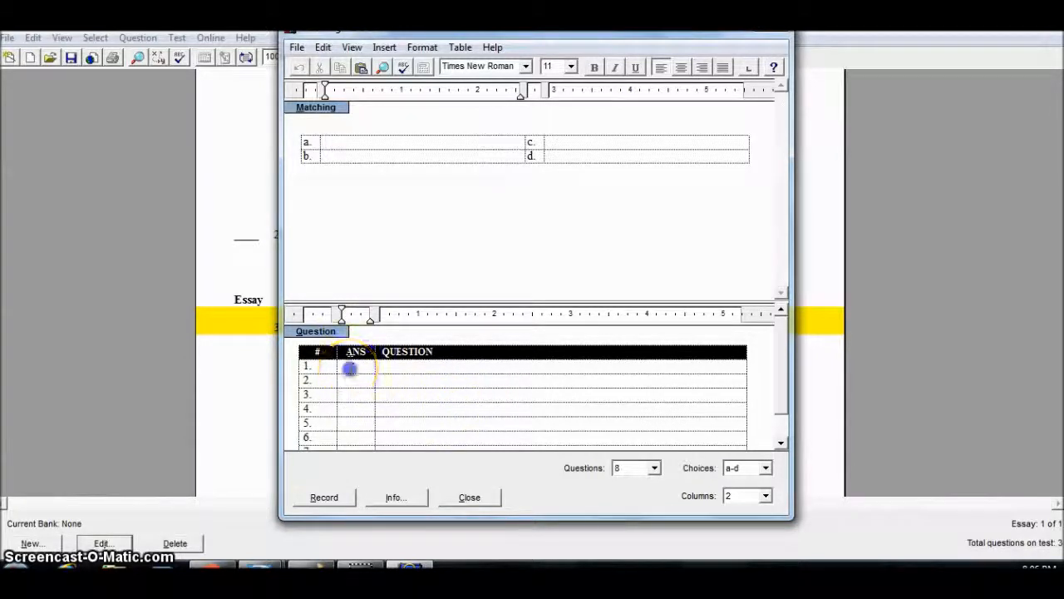
click(403, 368)
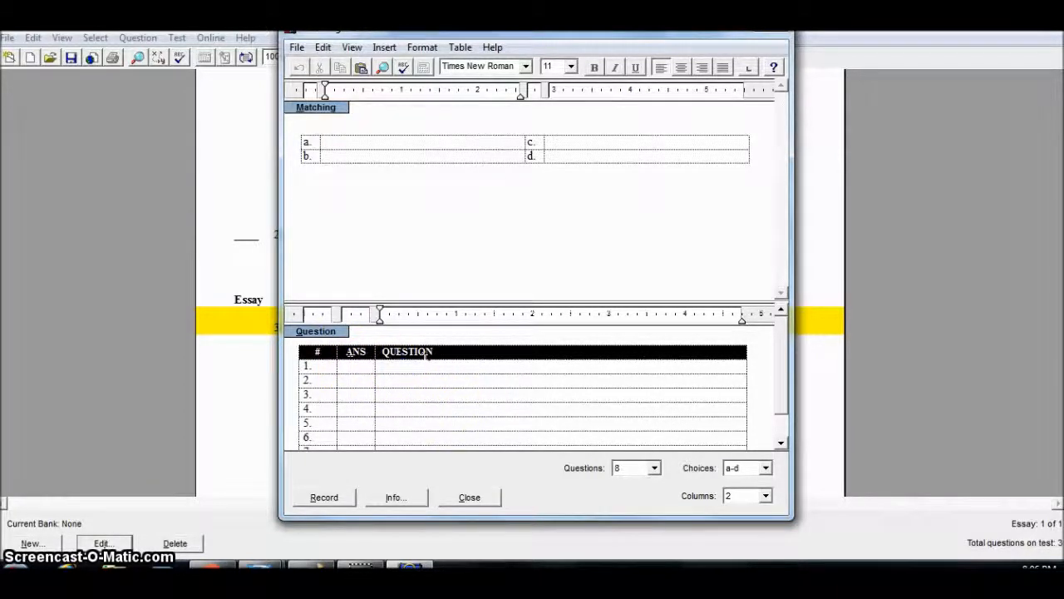
click(770, 32)
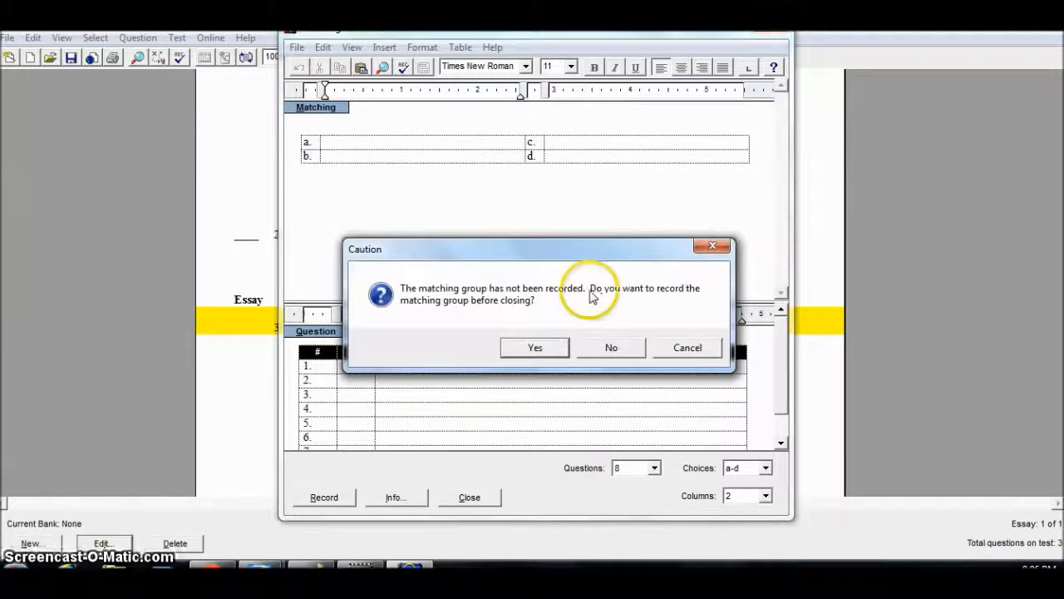
click(596, 347)
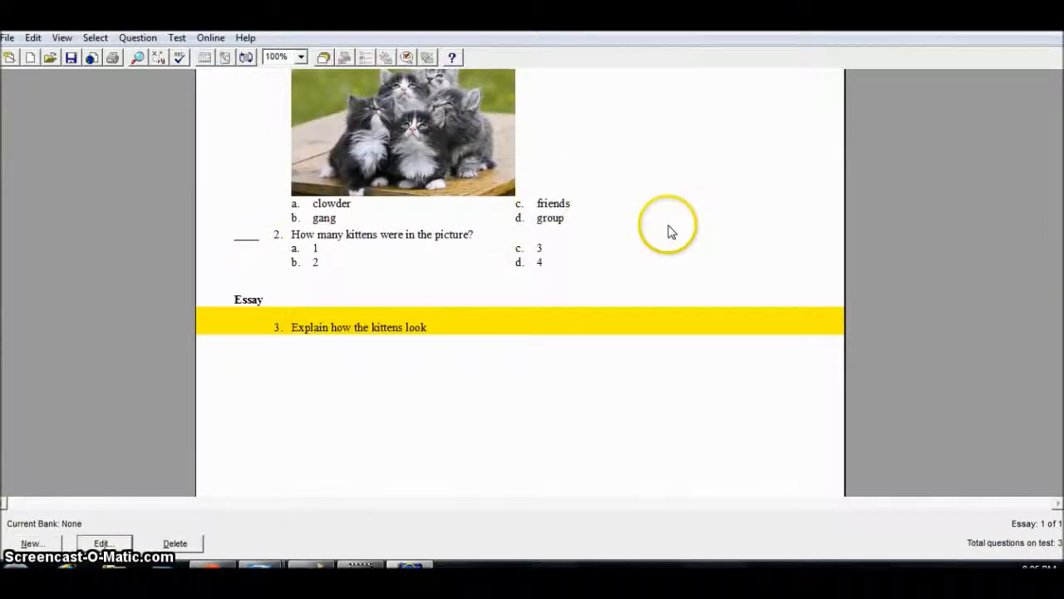
Reopen question 2 for editing and record it again unchanged.
double_click(400, 239)
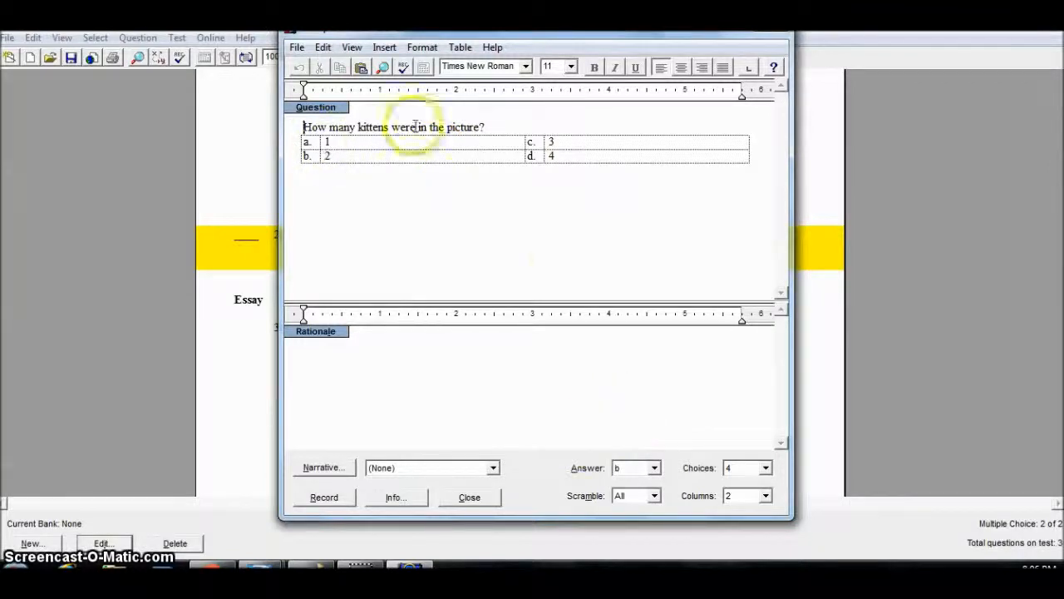
click(339, 498)
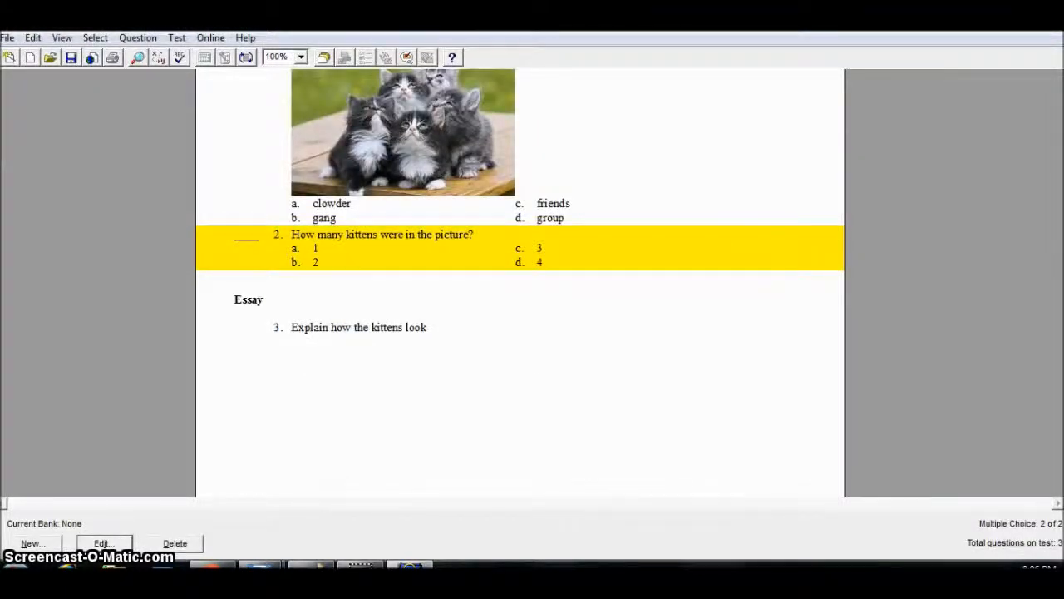
Open the Print Test dialog and set the number of test variations to 4.
scroll(521, 283, up, 3)
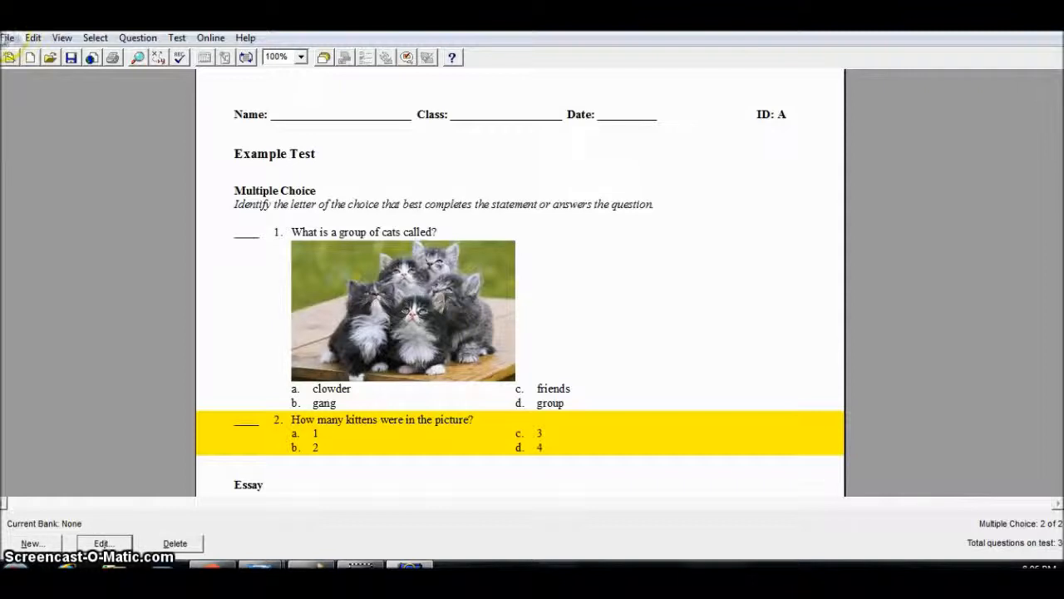
click(6, 39)
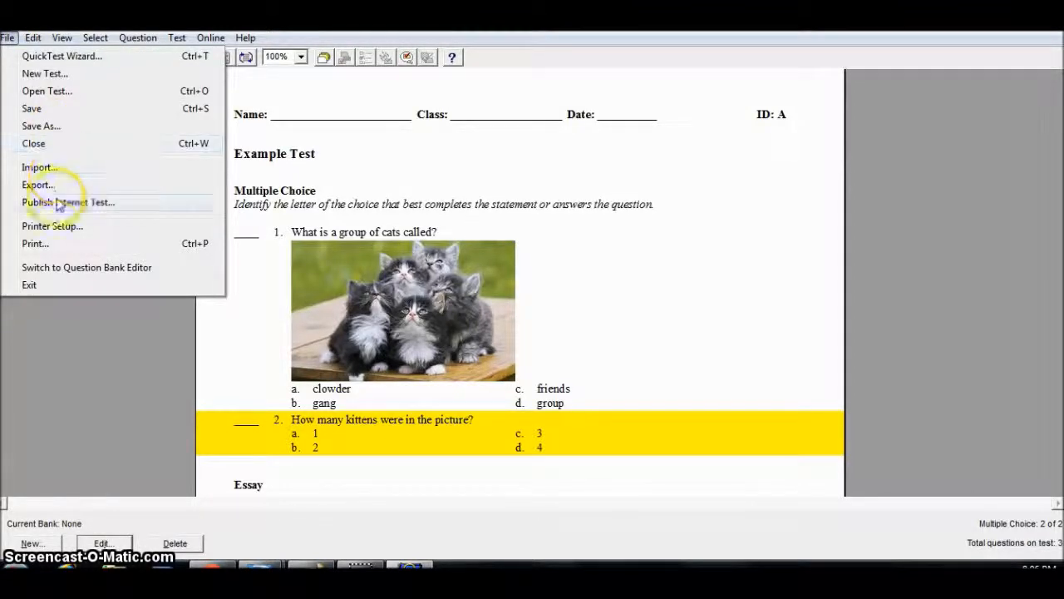
click(51, 244)
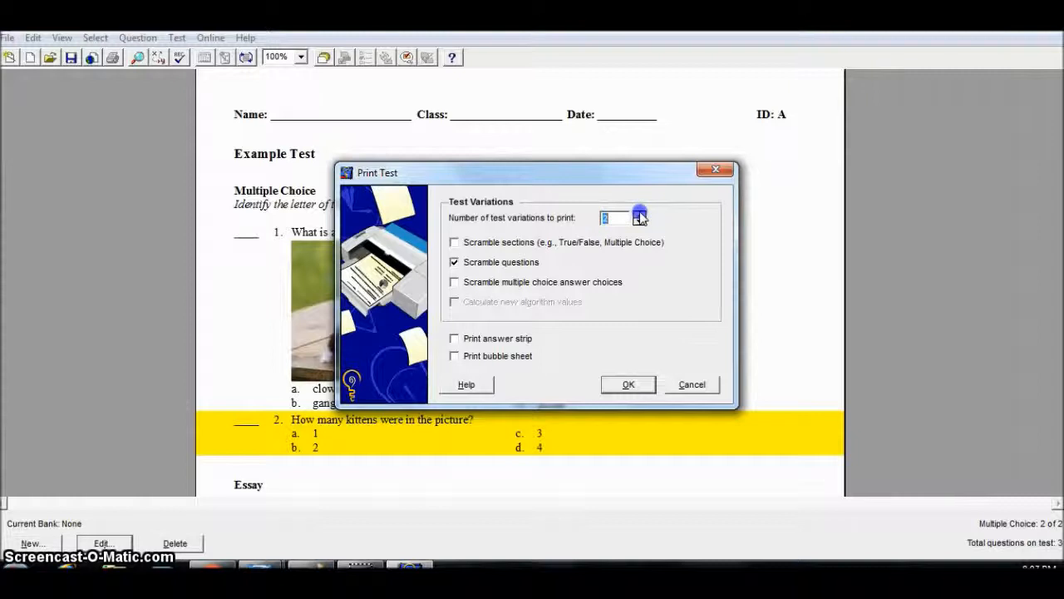
click(682, 234)
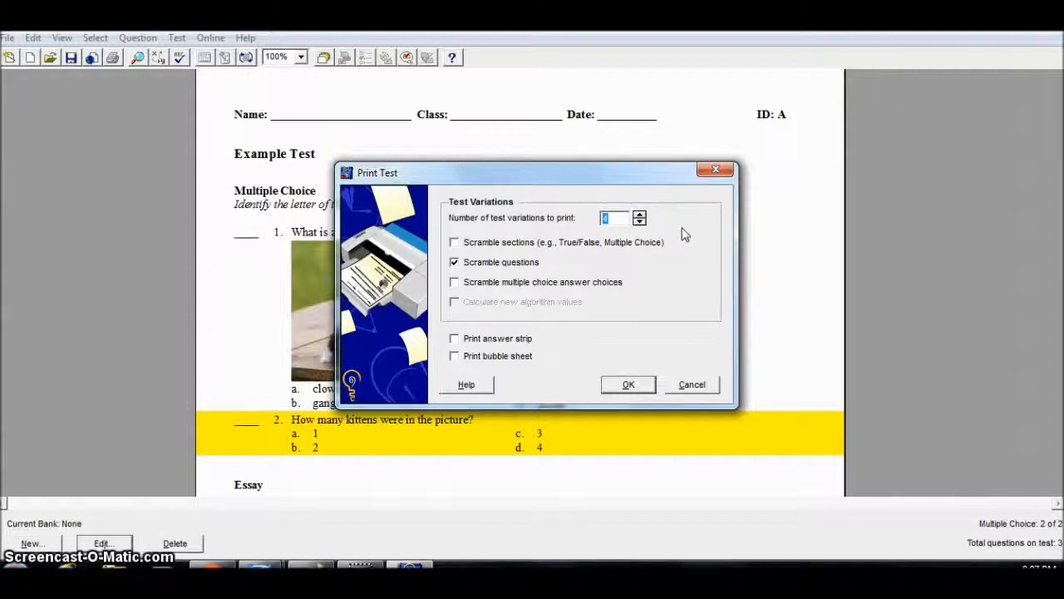
Enable scrambling of questions and multiple choice answer choices but not sections, then close the dialog without printing.
click(454, 242)
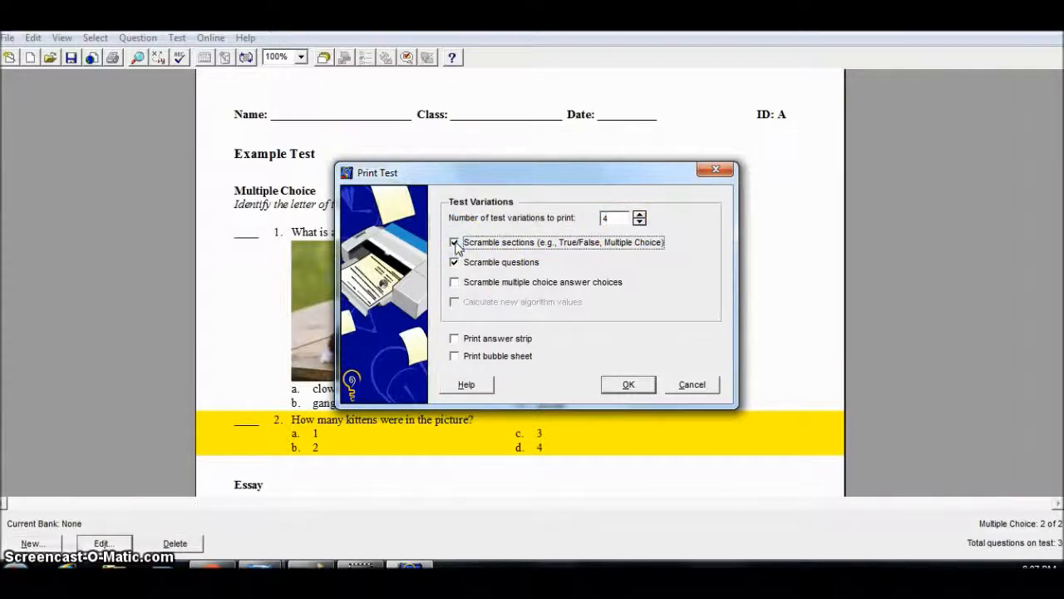
click(454, 283)
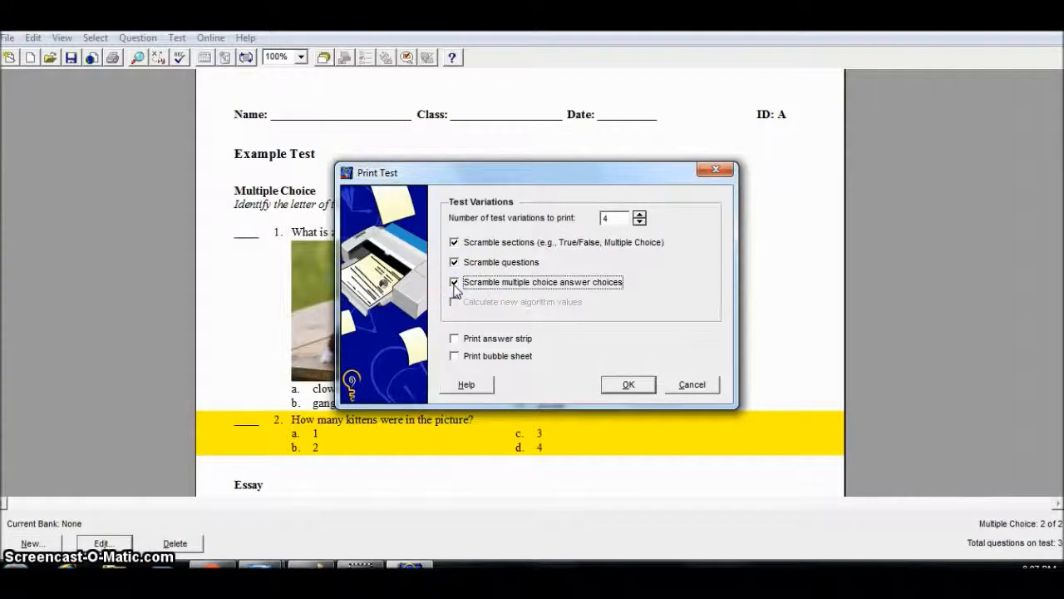
click(454, 262)
click(454, 243)
click(454, 243)
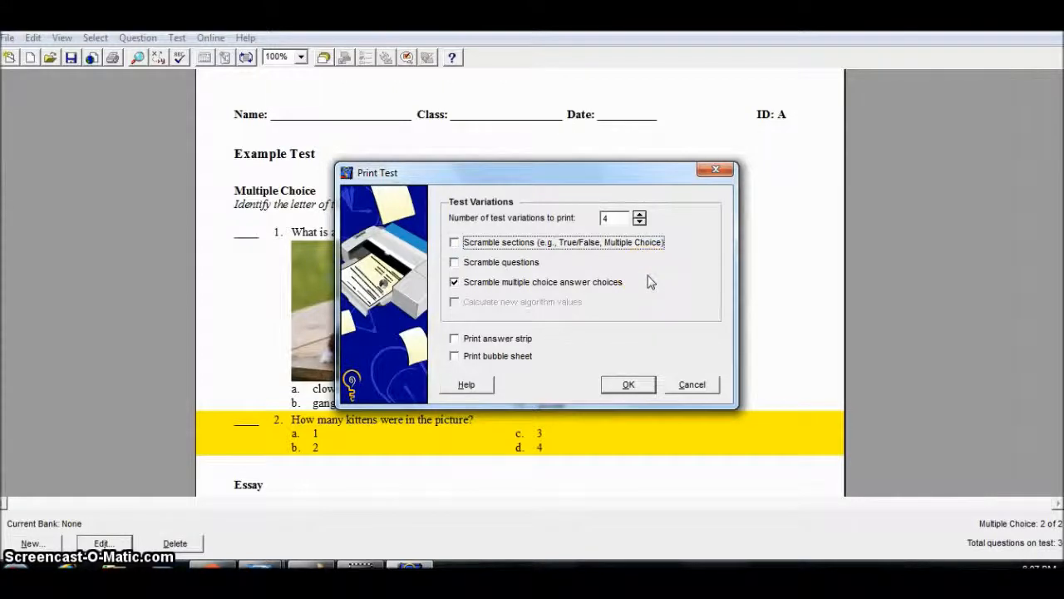
click(454, 262)
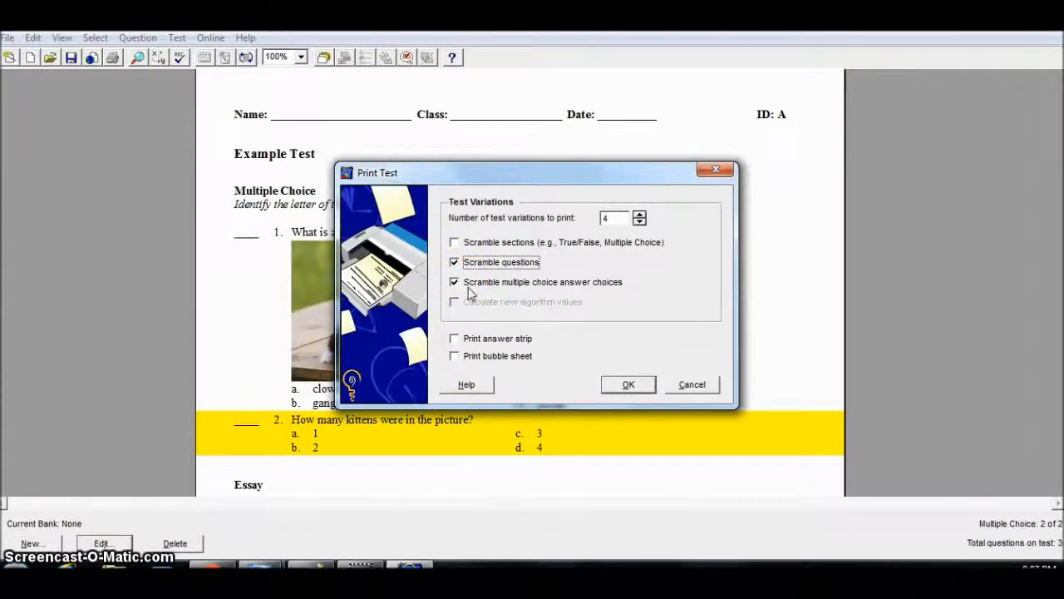
click(454, 263)
click(700, 283)
click(454, 262)
click(454, 242)
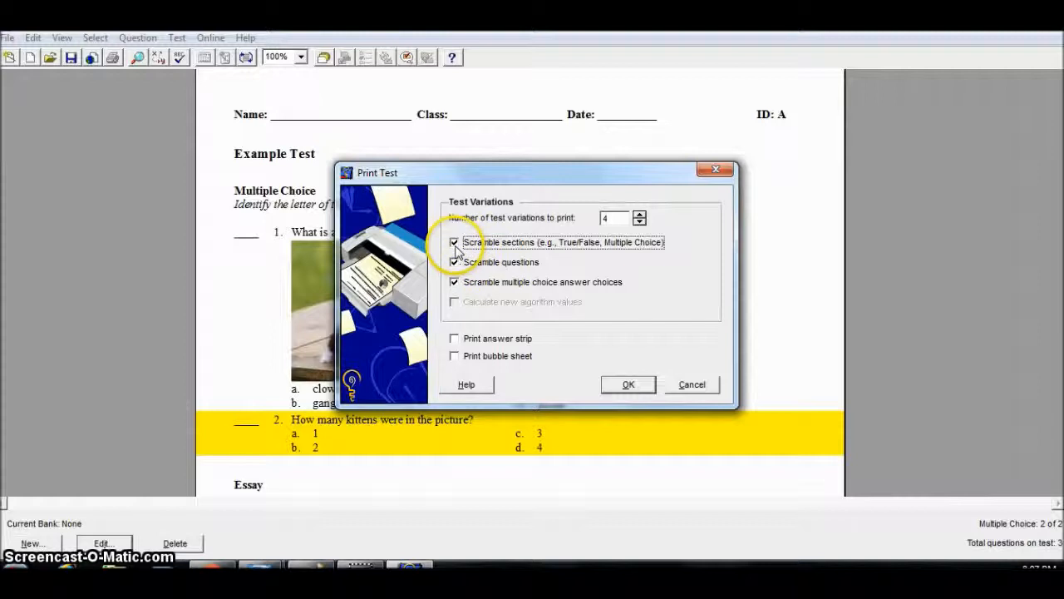
click(484, 285)
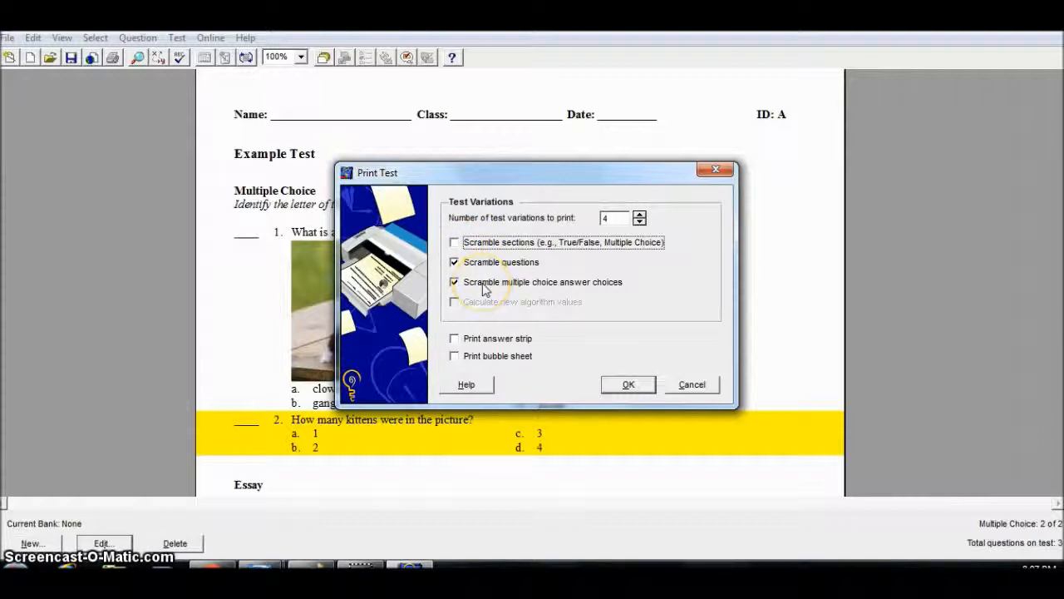
click(615, 387)
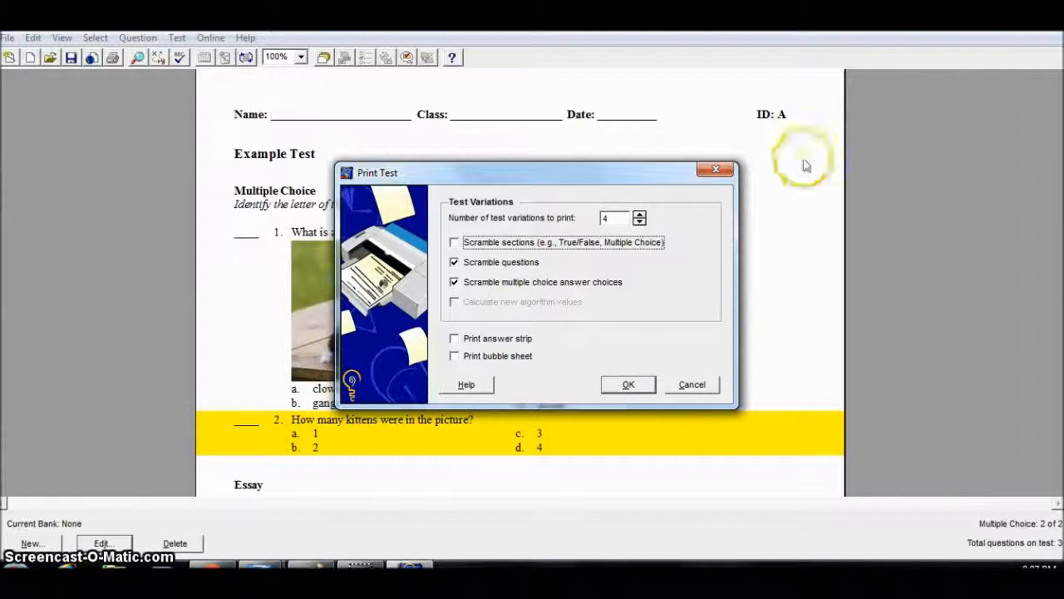
click(716, 170)
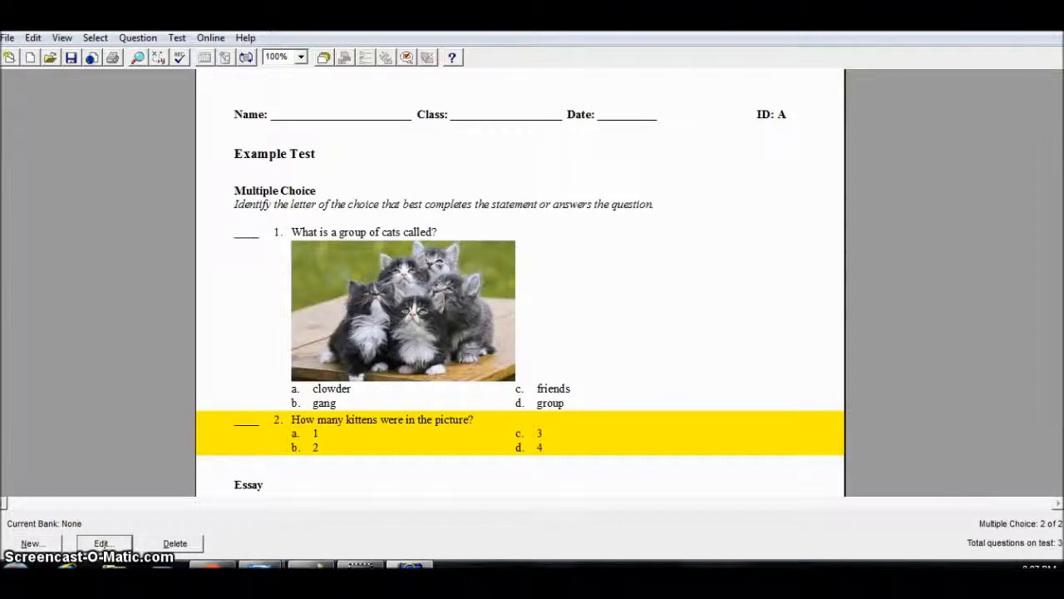
Switch to the web browser, open the GradeCam bookmark and sign in with the account password.
click(214, 566)
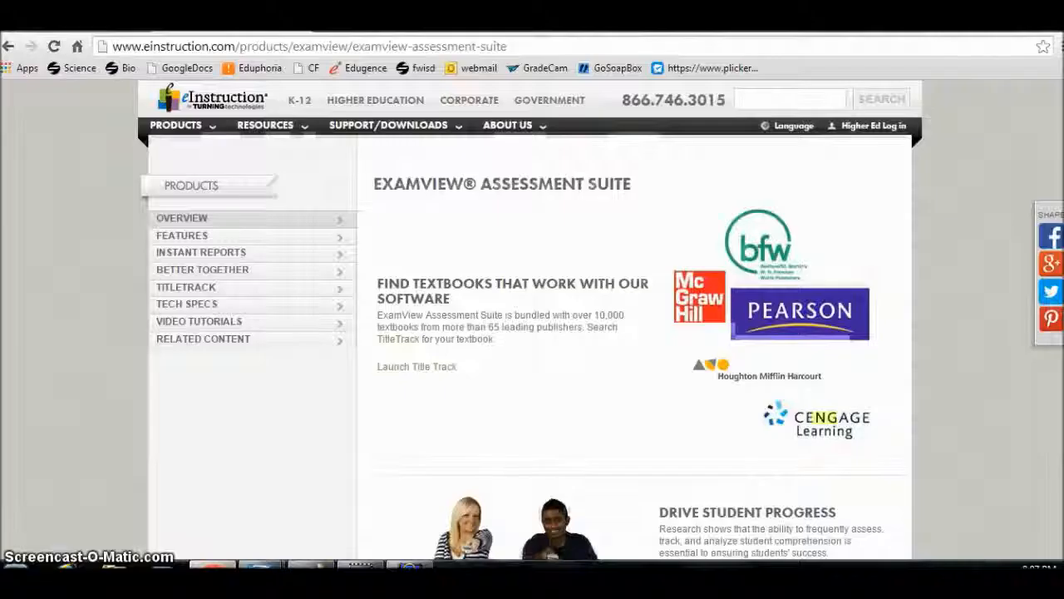
click(456, 49)
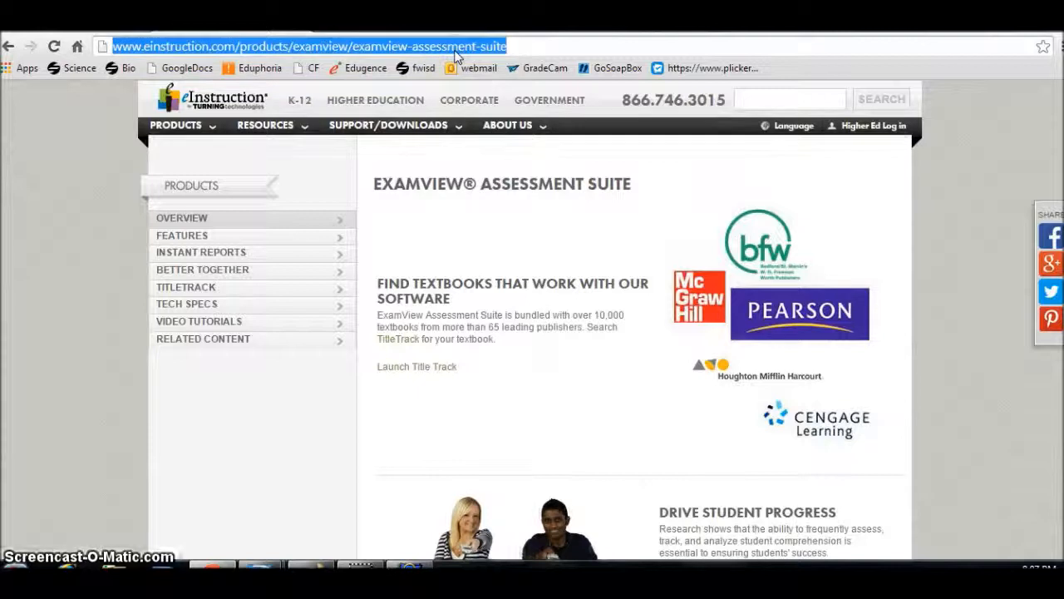
click(532, 68)
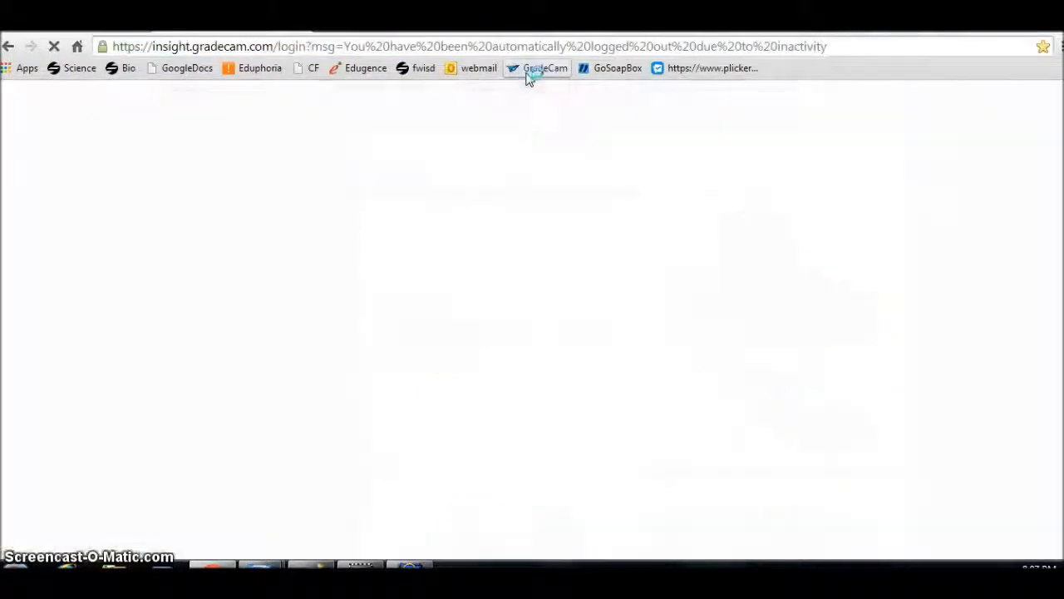
text(••)
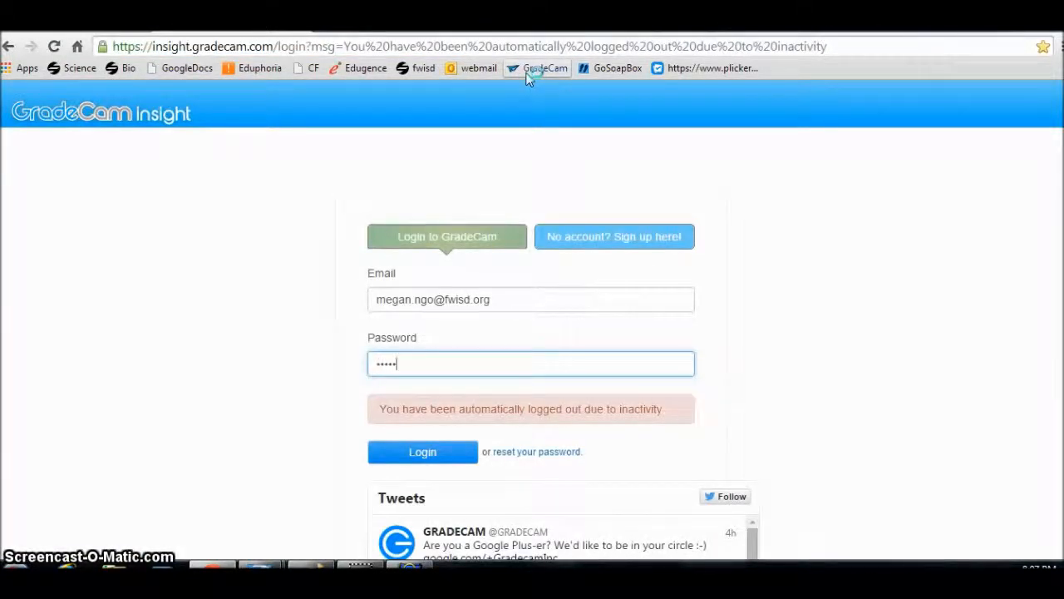
key(Return)
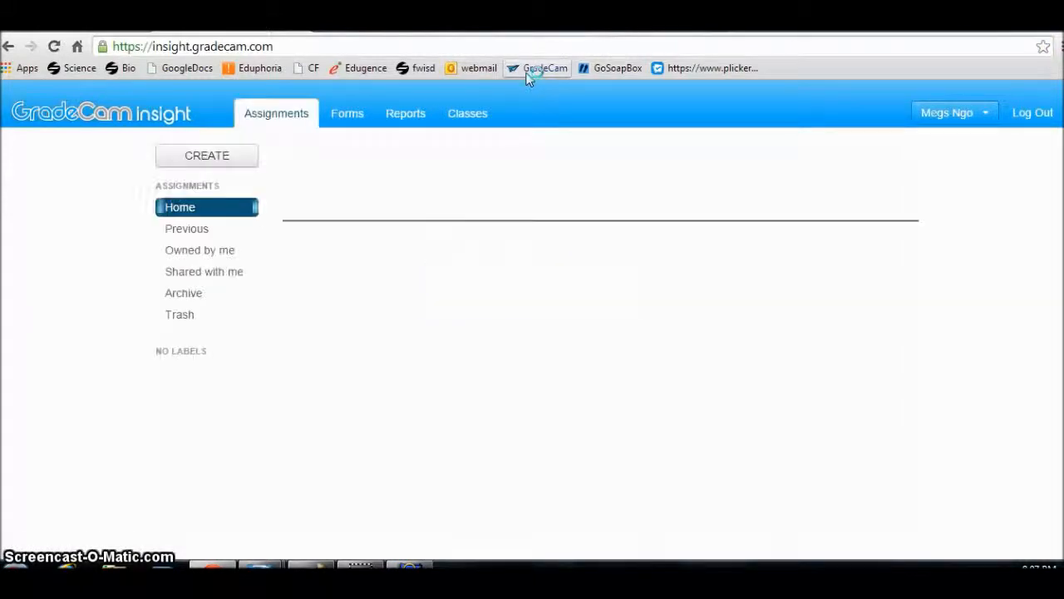
Create a new assignment named example as a Multiple Version Exam with 10 questions.
click(208, 158)
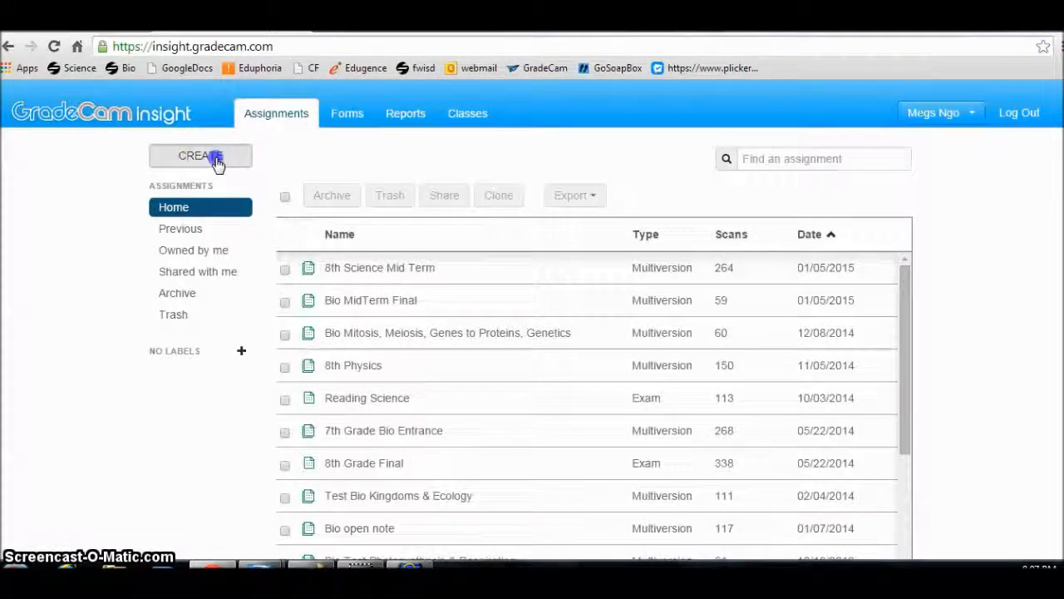
click(525, 190)
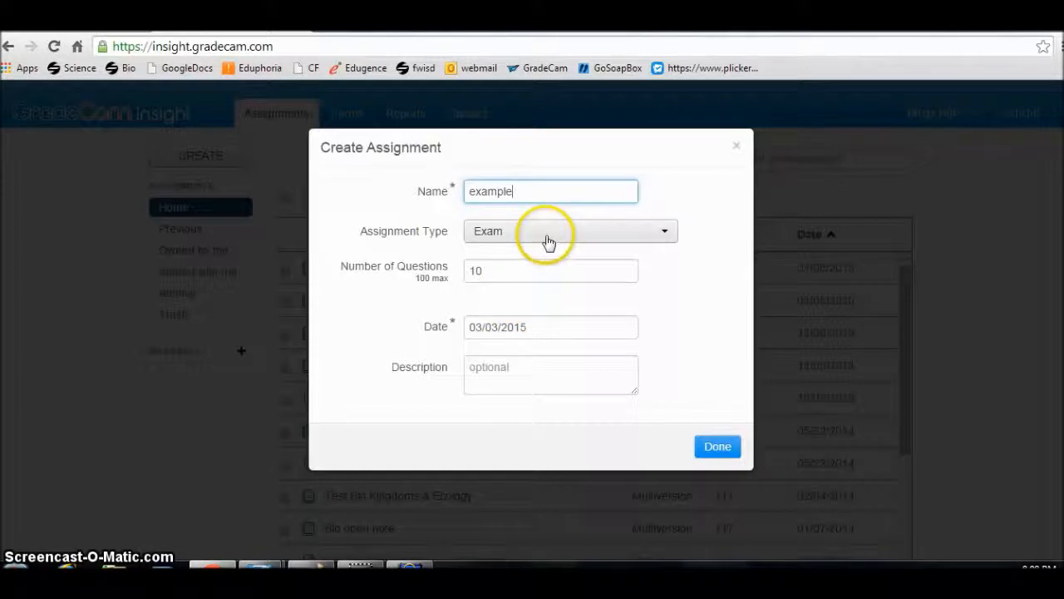
click(494, 236)
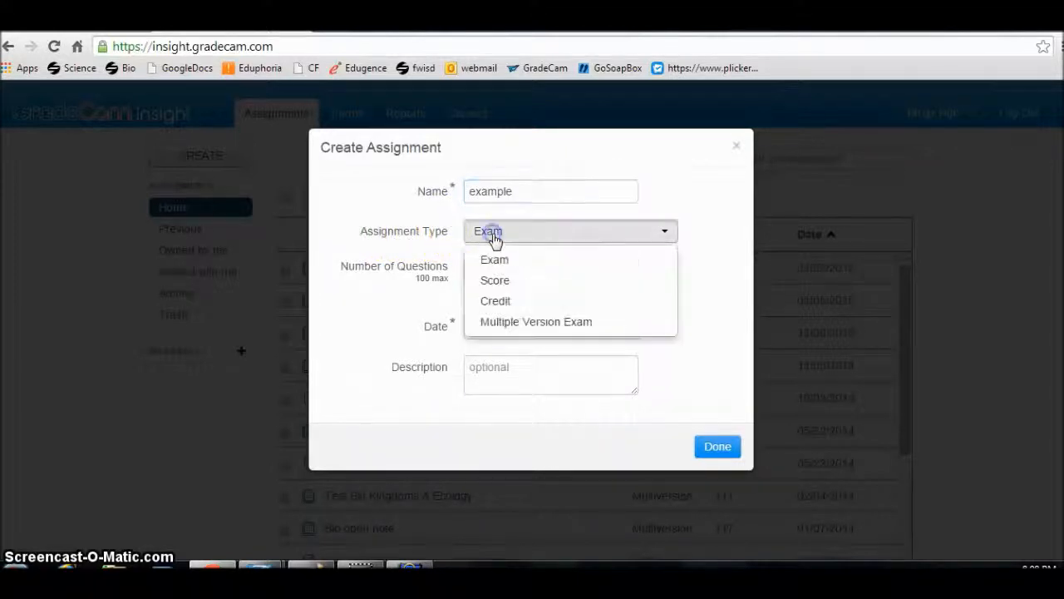
click(508, 321)
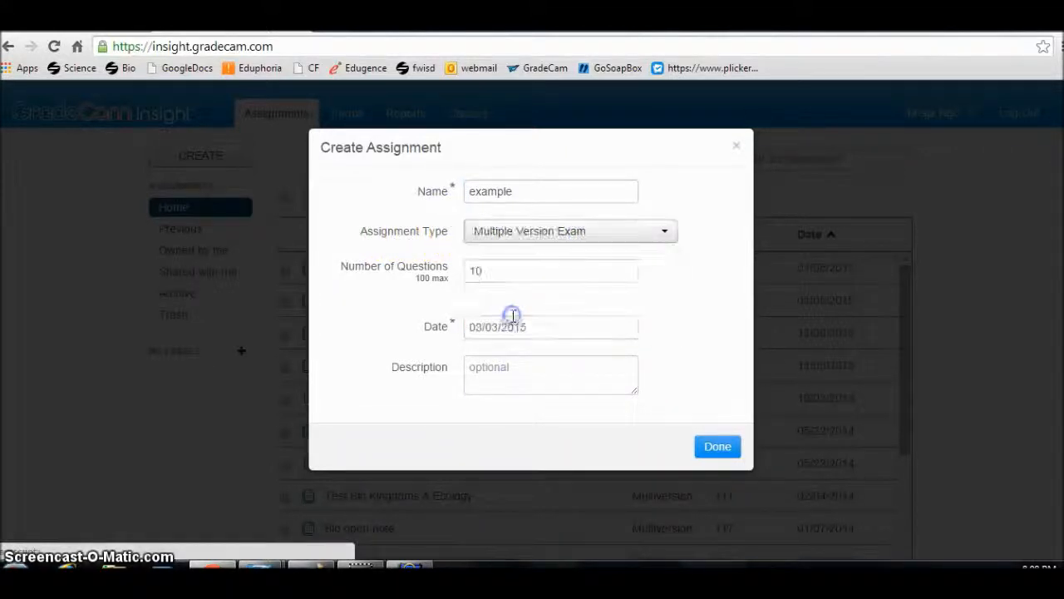
click(722, 449)
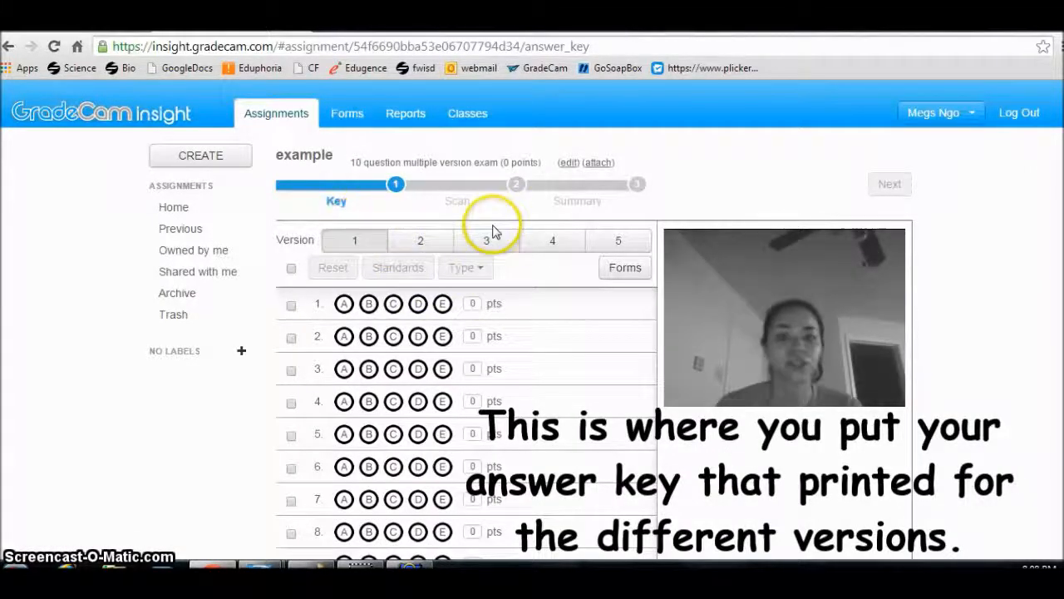
Browse the answer key tabs for versions 2, 3, 4 and back to 1.
click(421, 249)
click(486, 250)
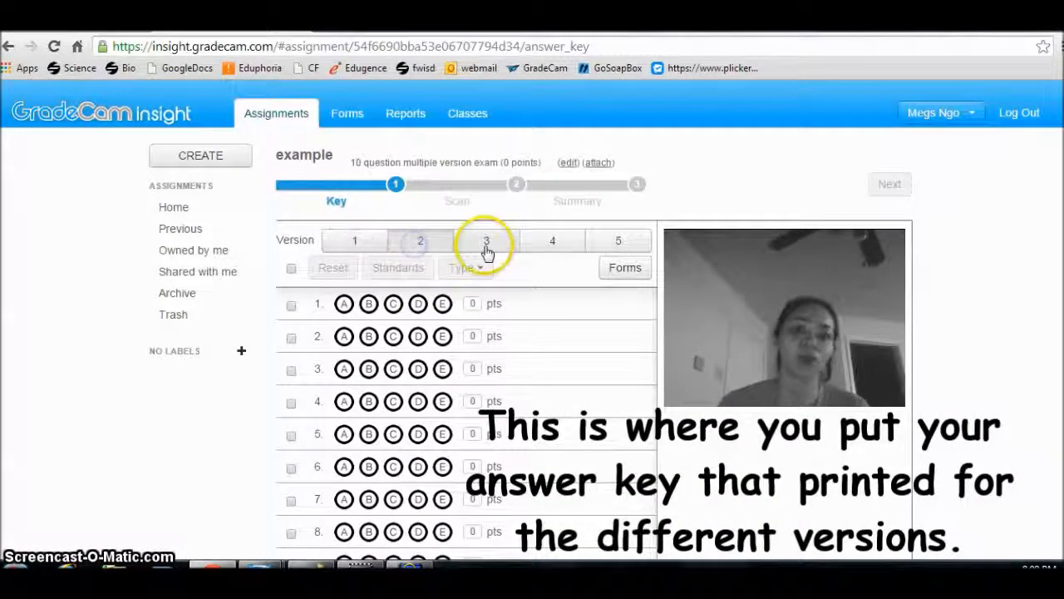
click(555, 246)
click(346, 251)
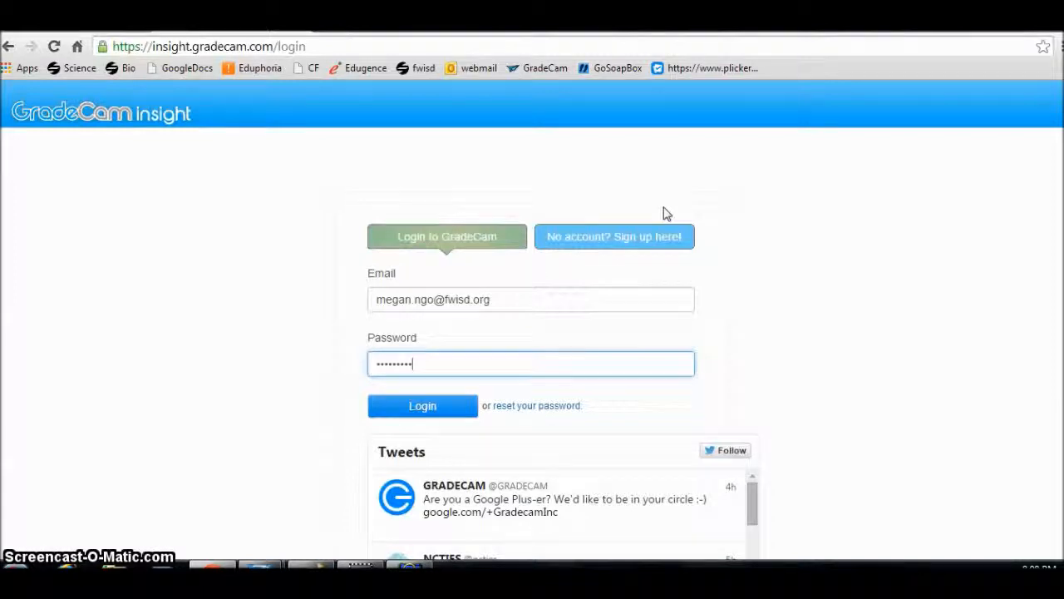
Log back in, open the answer sheet forms and enable multiple exam versions in the advanced options.
key(Return)
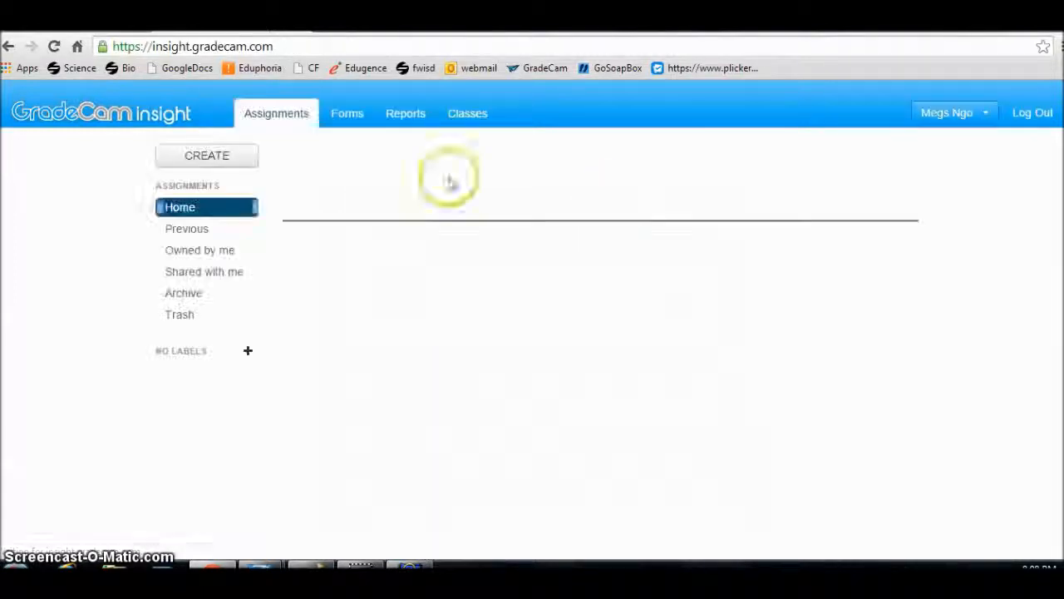
click(354, 124)
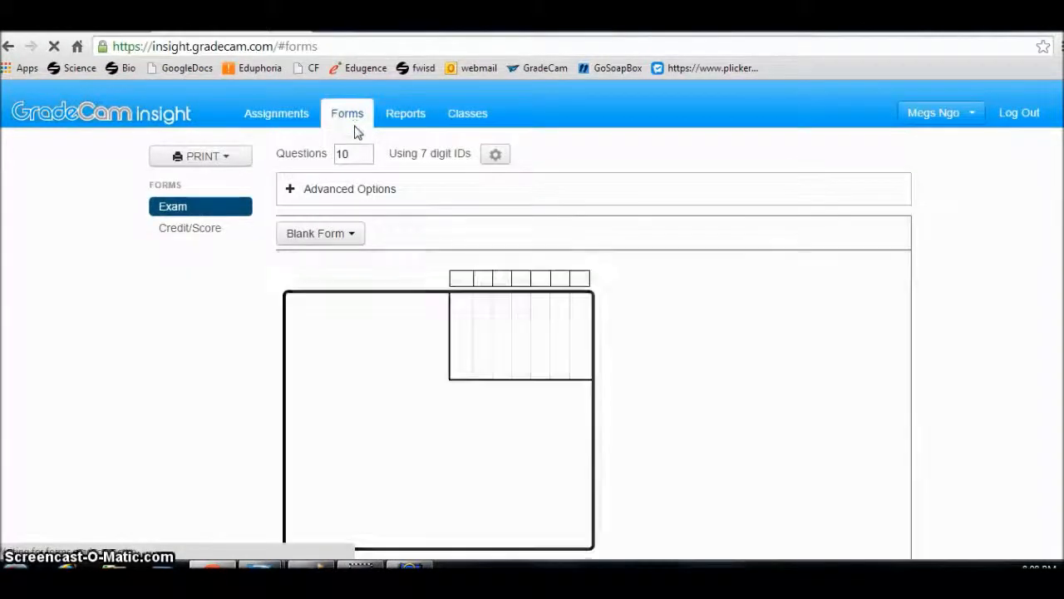
click(313, 198)
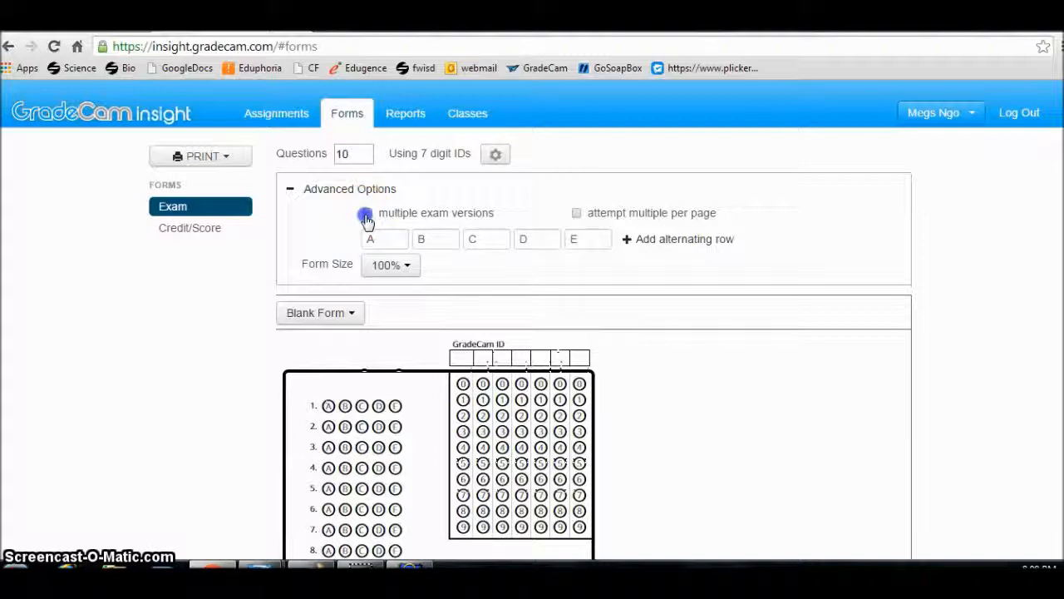
click(366, 215)
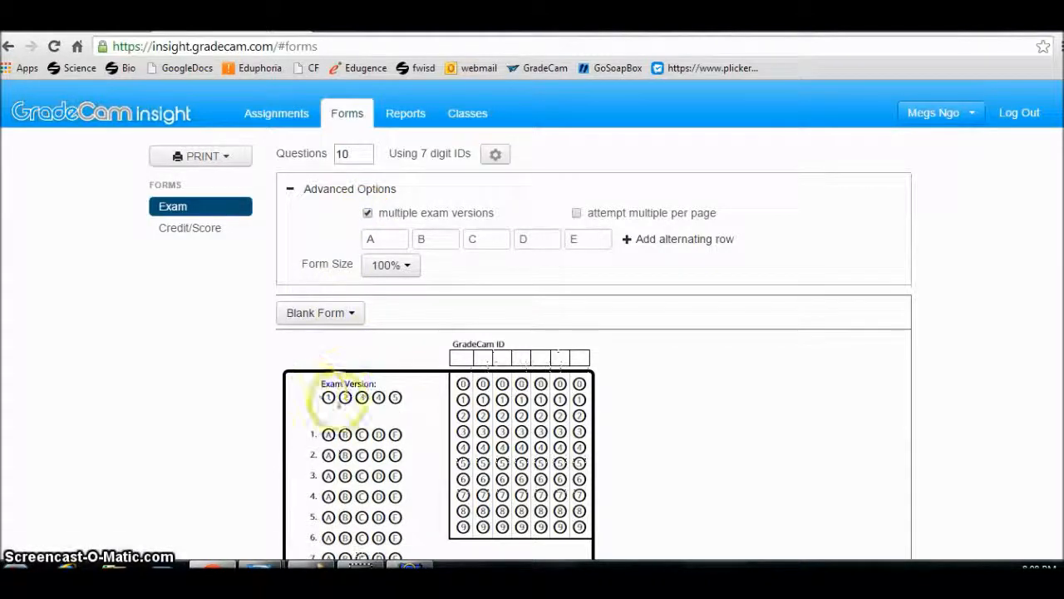